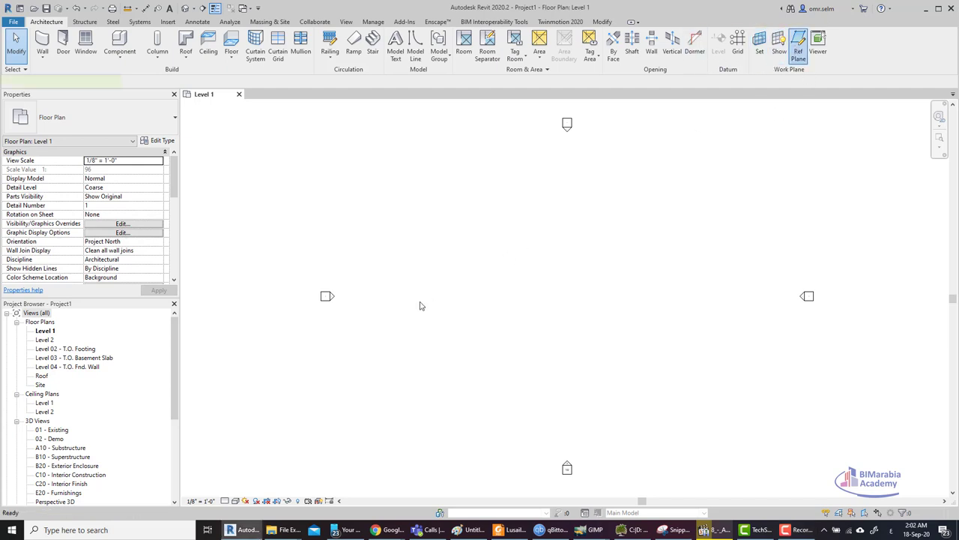
Draw a horizontal reference plane across the Level 1 plan below its centre
{"action": "left_click", "coordinate": [392, 367]}
{"action": "left_click", "coordinate": [751, 368]}
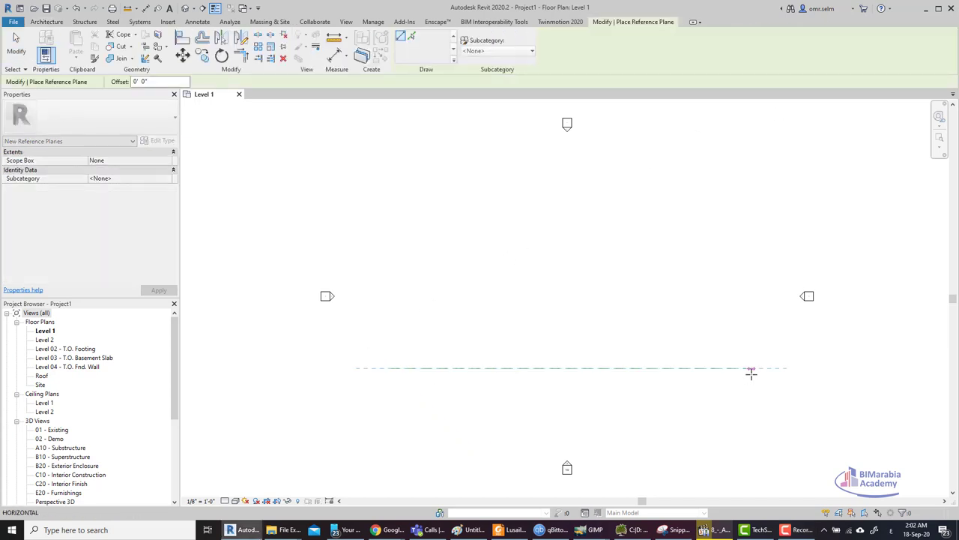
{"action": "key", "text": "Escape"}
{"action": "key", "text": "Escape"}
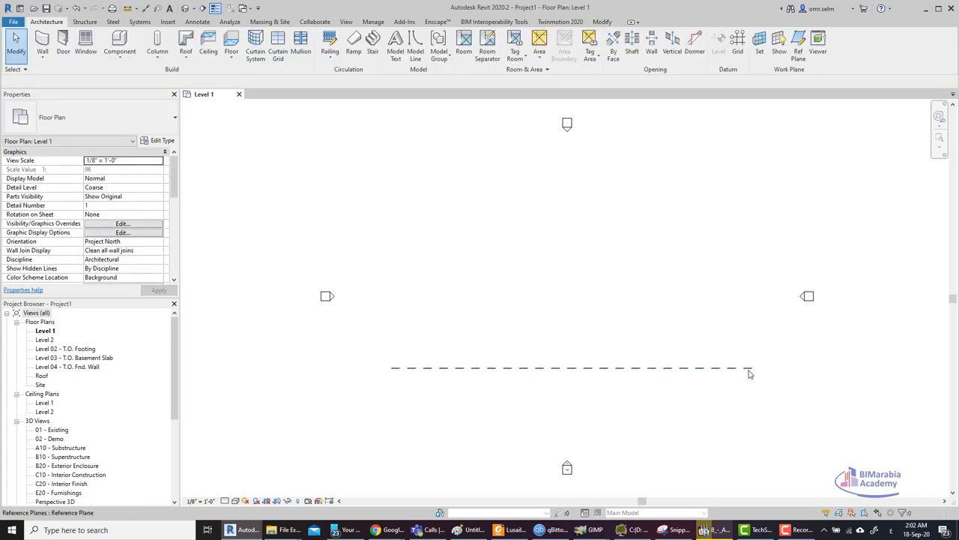
Name the new reference plane 'a'
{"action": "left_click", "coordinate": [750, 371]}
{"action": "left_click", "coordinate": [739, 374]}
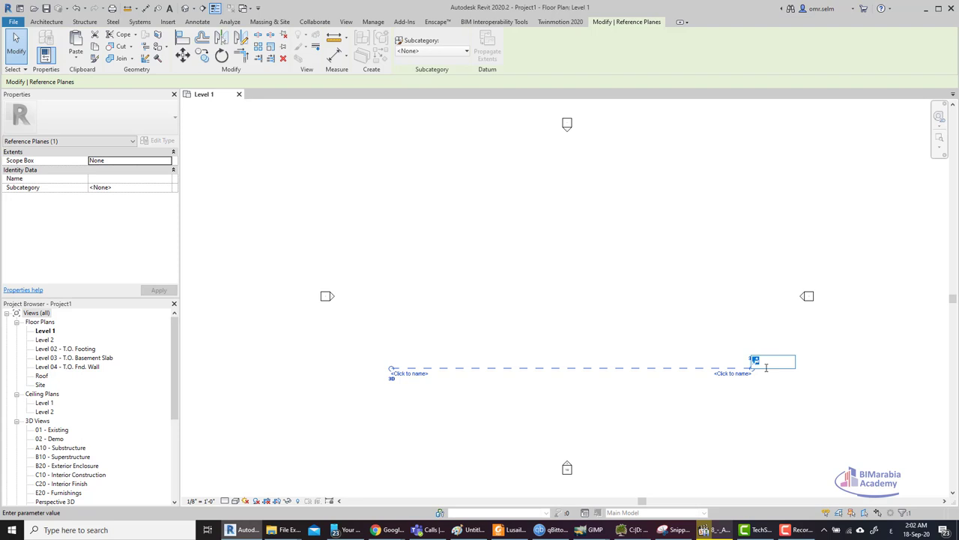
{"action": "type", "text": "a"}
{"action": "key", "text": "Return"}
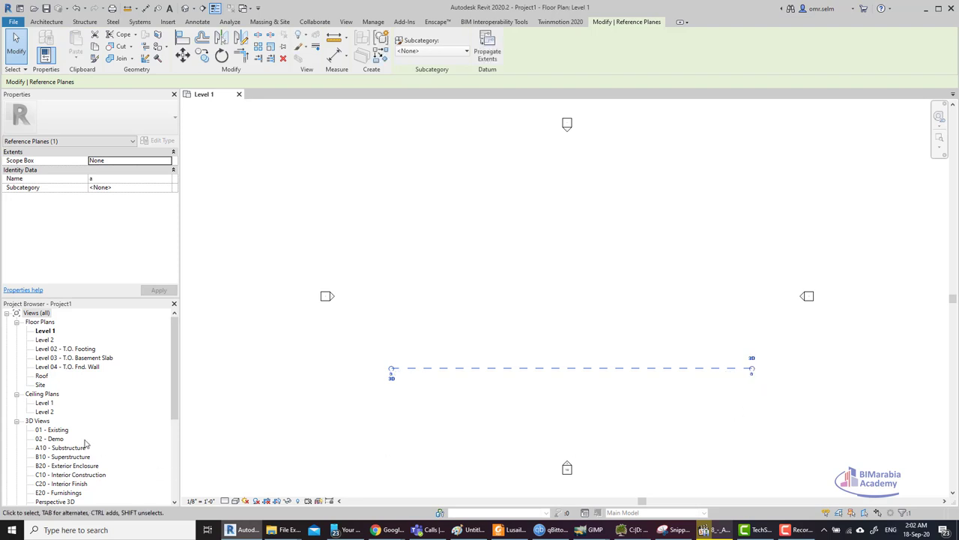
{"action": "scroll", "coordinate": [75, 394], "scroll_direction": "down", "scroll_amount": 3}
{"action": "scroll", "coordinate": [71, 395], "scroll_direction": "down", "scroll_amount": 2}
In the North elevation, delete the four foundation and footing levels and their plans
{"action": "double_click", "coordinate": [41, 393]}
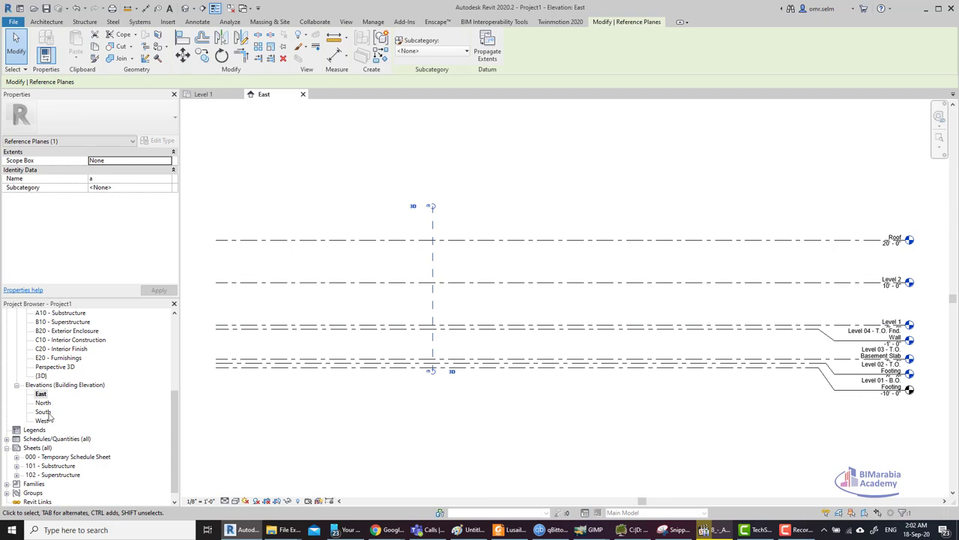
{"action": "double_click", "coordinate": [43, 402]}
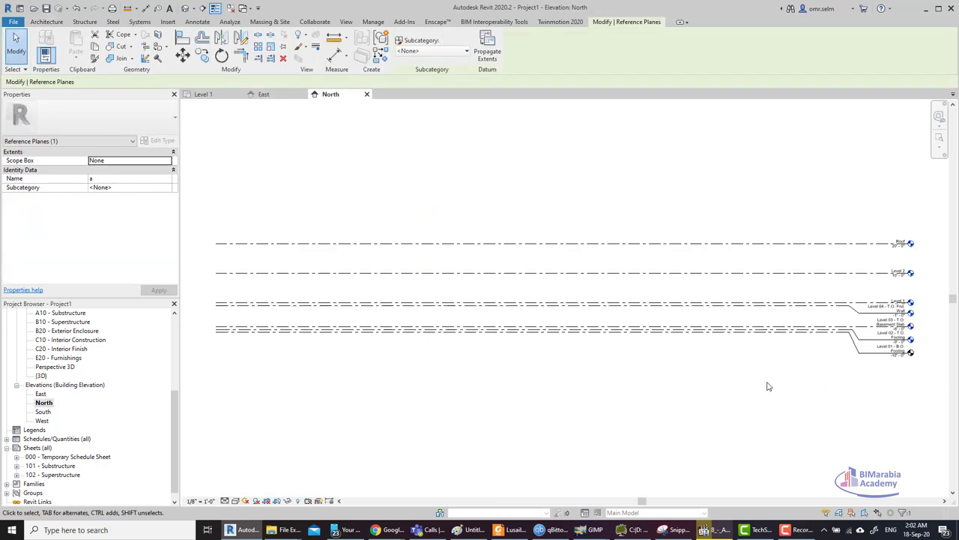
{"action": "scroll", "coordinate": [767, 386], "scroll_direction": "up", "scroll_amount": 2}
{"action": "scroll", "coordinate": [749, 397], "scroll_direction": "up", "scroll_amount": 3}
{"action": "left_click_drag", "start_coordinate": [640, 449], "coordinate": [590, 324]}
{"action": "key", "text": "Delete"}
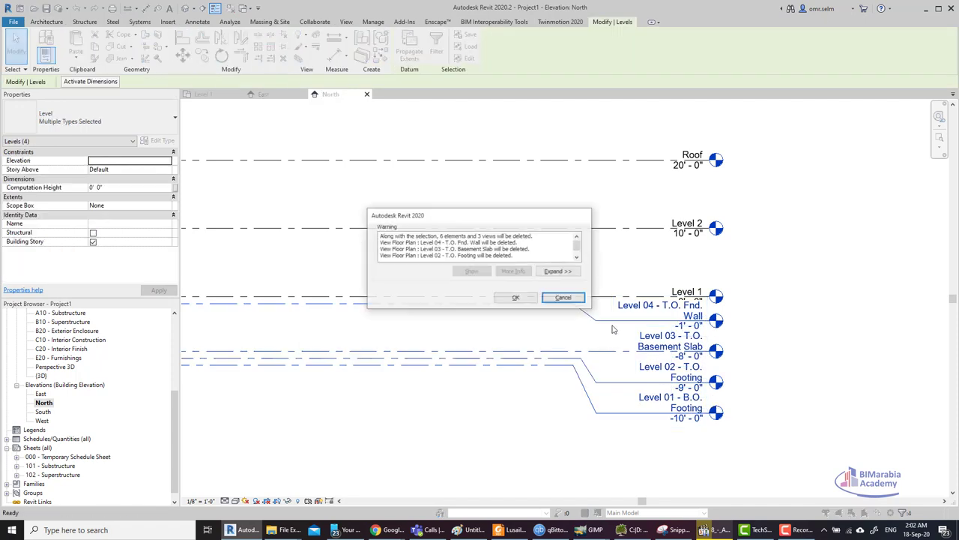
{"action": "left_click", "coordinate": [514, 299]}
Raise the Roof level to 37'-0"
{"action": "scroll", "coordinate": [727, 323], "scroll_direction": "down", "scroll_amount": 2}
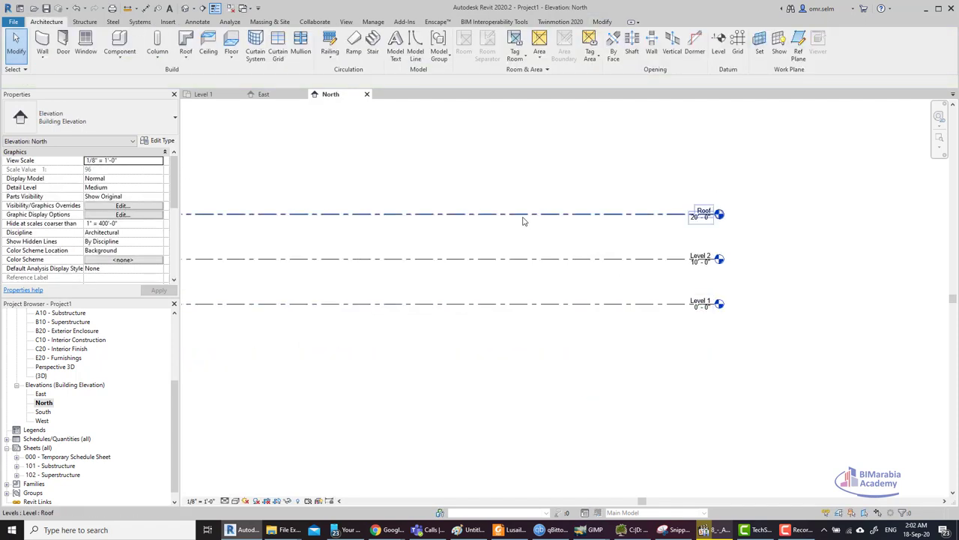
{"action": "middle_click_drag", "start_coordinate": [525, 217], "coordinate": [475, 368]}
{"action": "scroll", "coordinate": [507, 408], "scroll_direction": "down", "scroll_amount": 1}
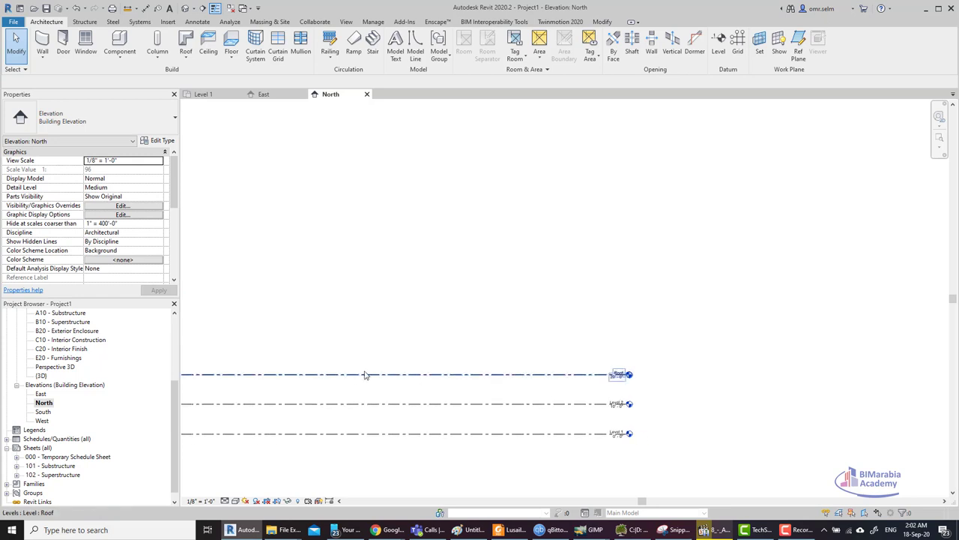
{"action": "left_click", "coordinate": [355, 375]}
{"action": "key", "text": "Up"}
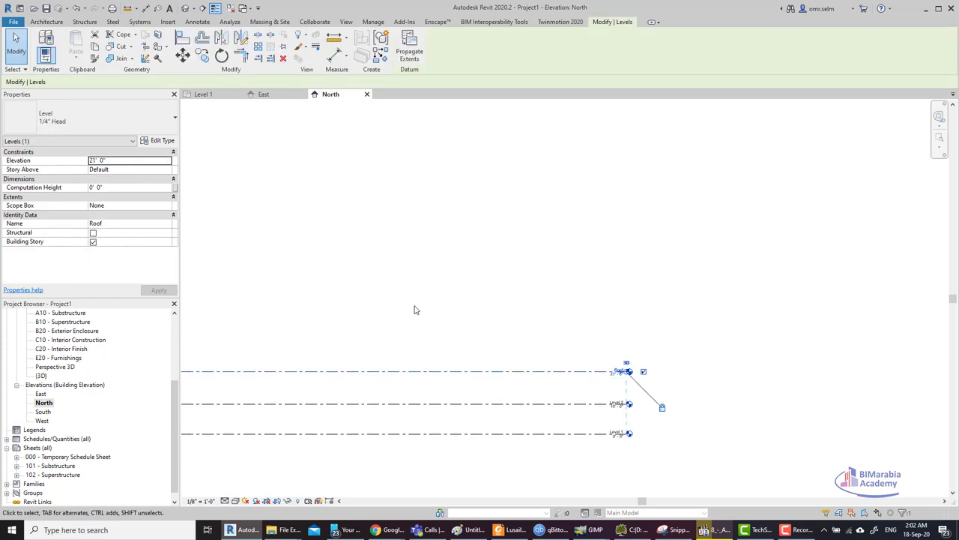
{"action": "key", "text": "shift+Up"}
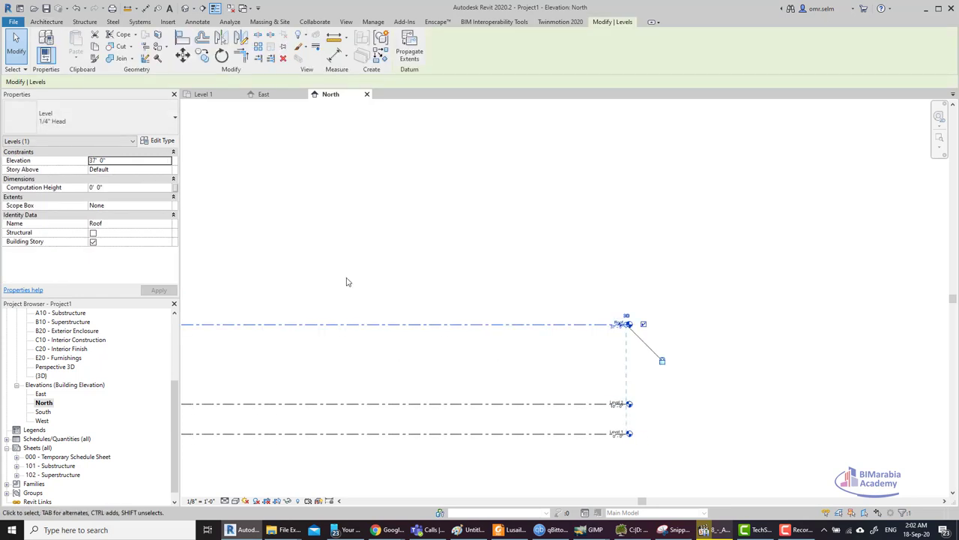
Draw a new level line above the Roof level
{"action": "left_click", "coordinate": [50, 23]}
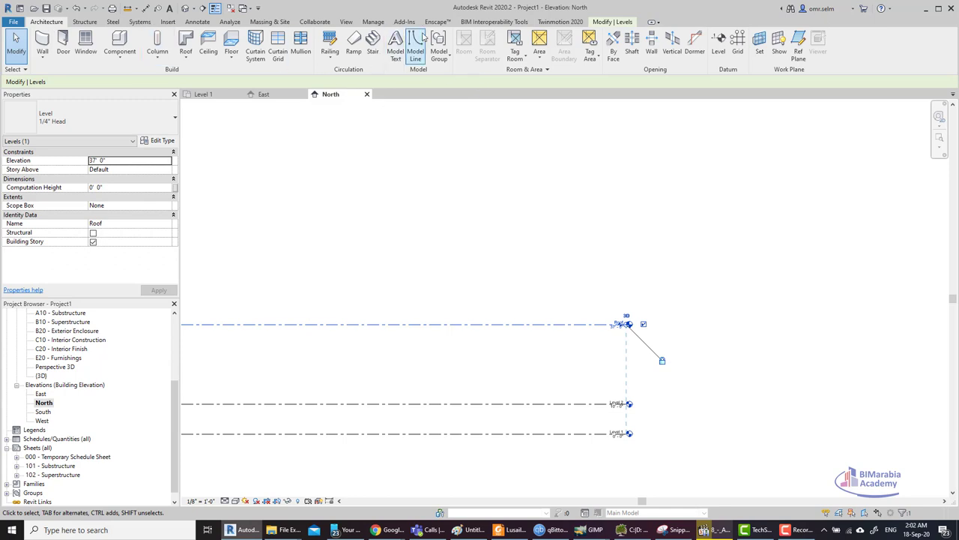
{"action": "left_click", "coordinate": [719, 49]}
{"action": "scroll", "coordinate": [644, 255], "scroll_direction": "down", "scroll_amount": 2}
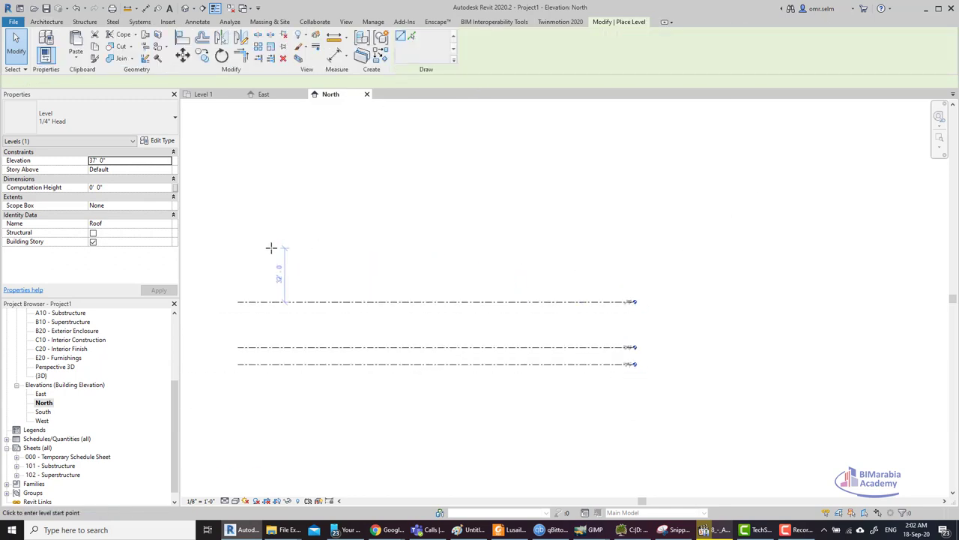
{"action": "left_click", "coordinate": [235, 264]}
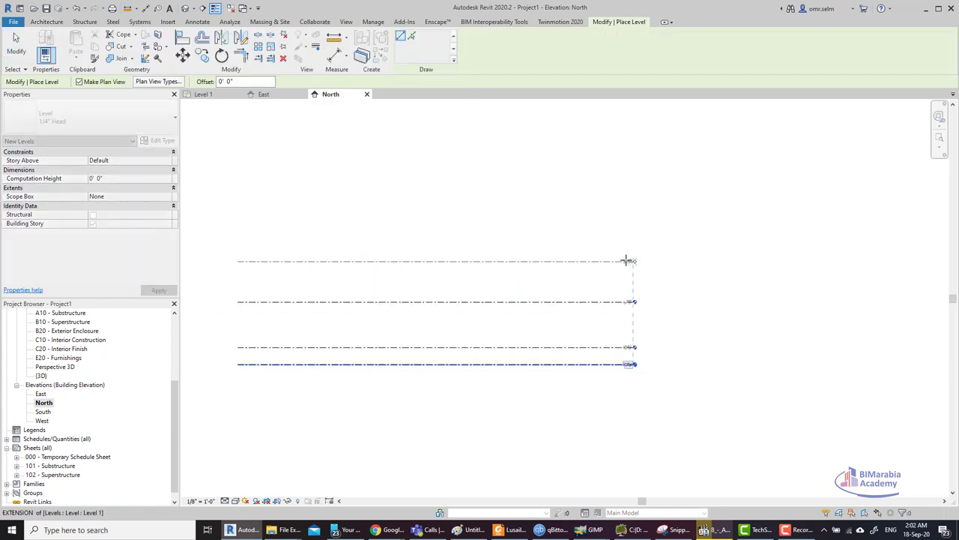
{"action": "left_click", "coordinate": [633, 260]}
{"action": "key", "text": "Escape"}
{"action": "key", "text": "Escape"}
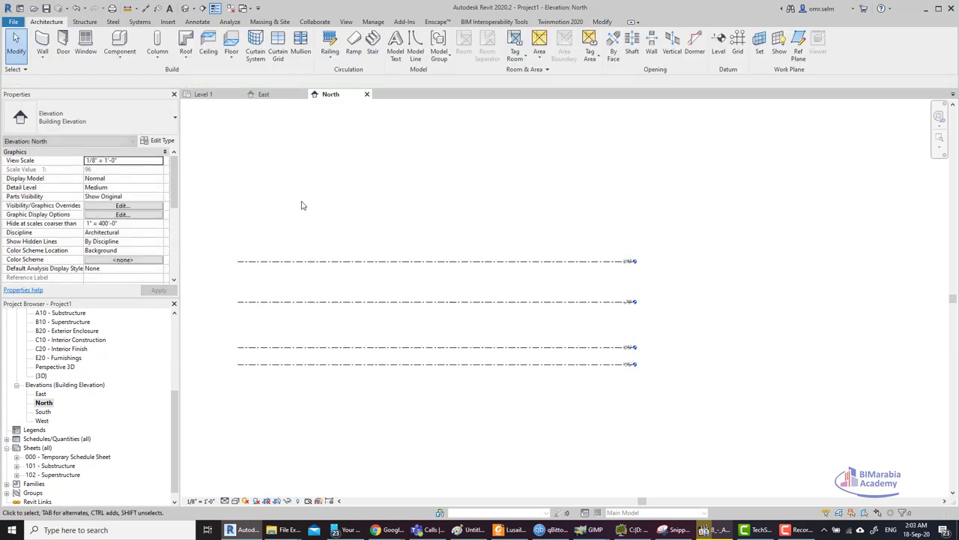
Create a new in-place mass named Mass 1
{"action": "left_click", "coordinate": [275, 22]}
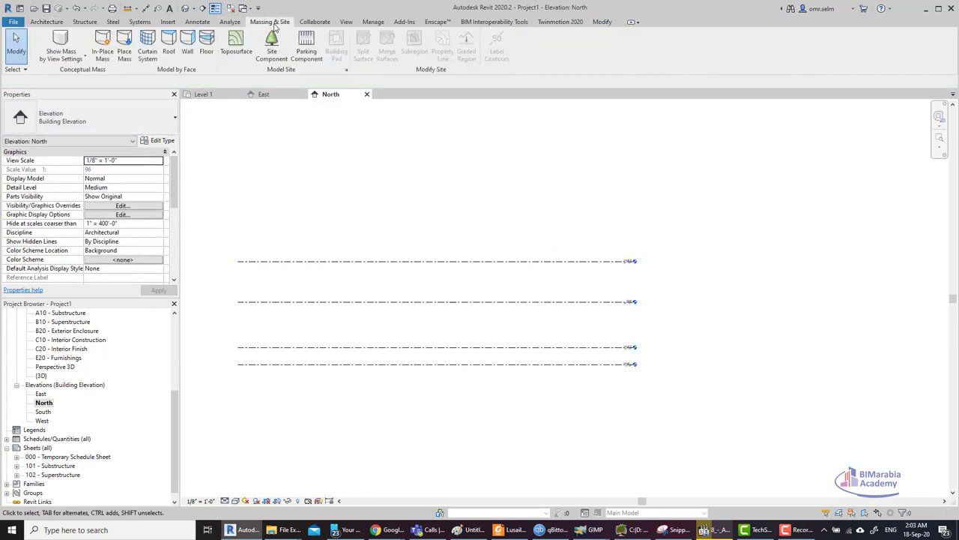
{"action": "left_click", "coordinate": [99, 57]}
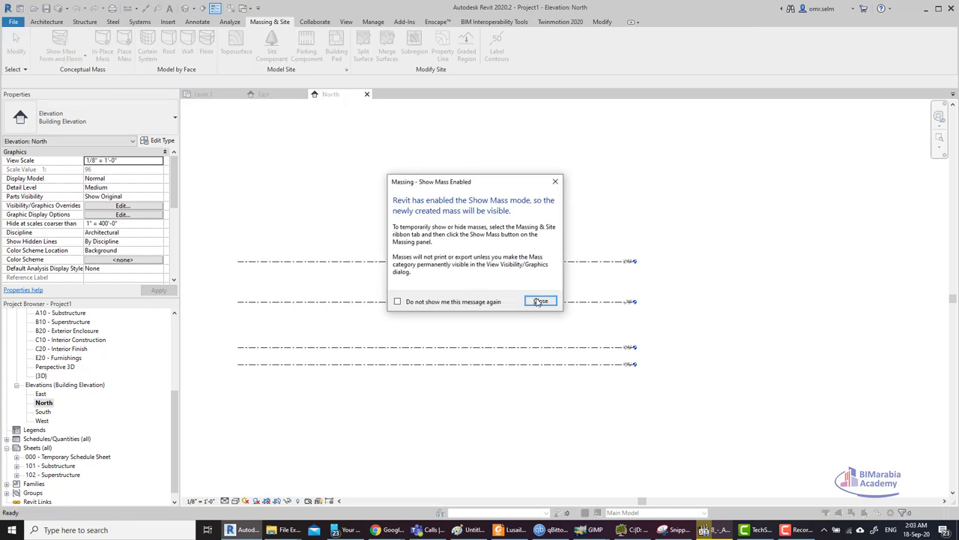
{"action": "left_click", "coordinate": [540, 301]}
{"action": "left_click", "coordinate": [473, 281]}
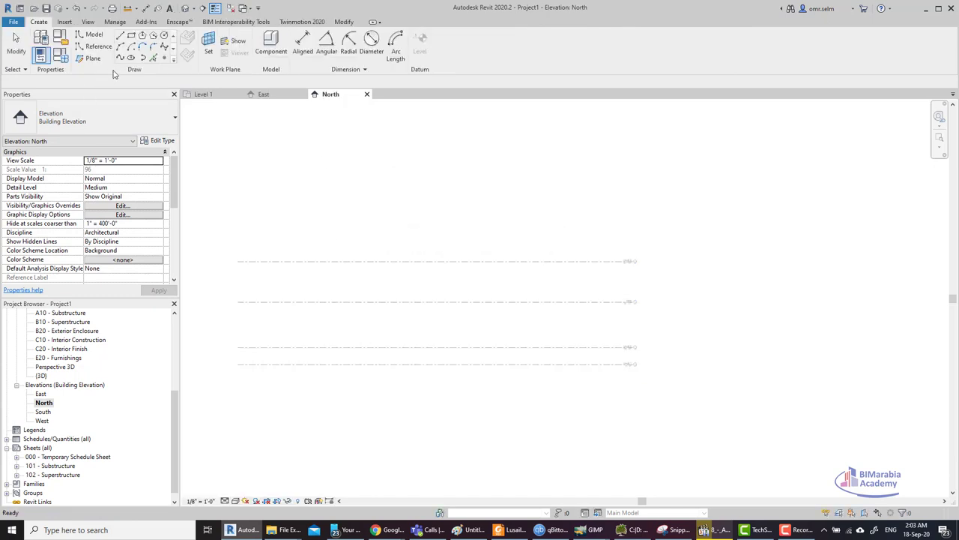
Set the mass work plane to Reference Plane : a, ready for model lines
{"action": "left_click", "coordinate": [211, 49]}
{"action": "left_click", "coordinate": [479, 265]}
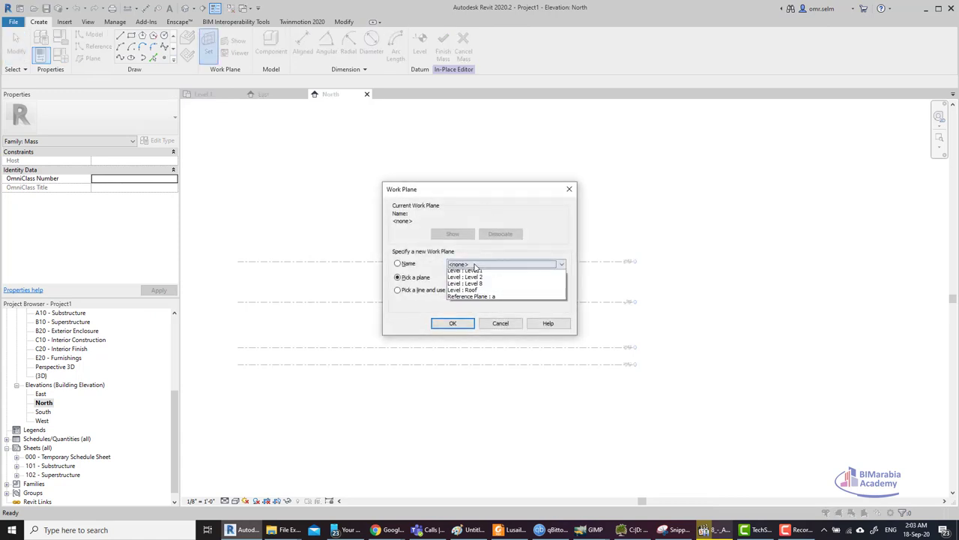
{"action": "left_click", "coordinate": [479, 307]}
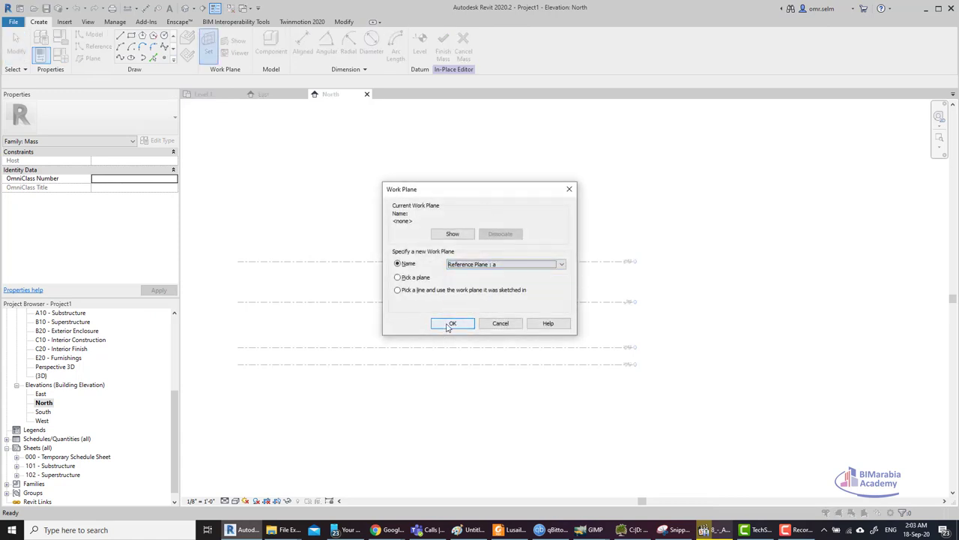
{"action": "left_click", "coordinate": [450, 324]}
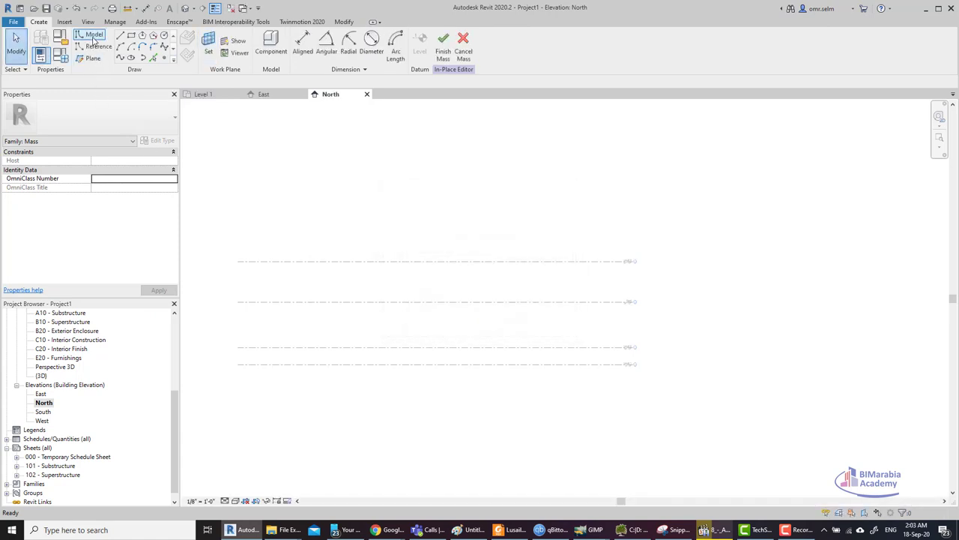
{"action": "left_click", "coordinate": [94, 36]}
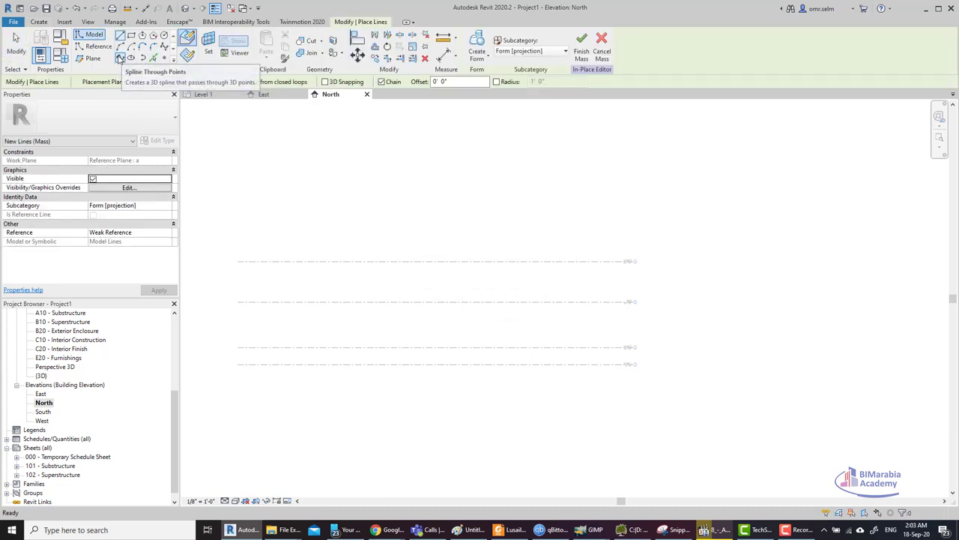
Draw a wavy spline in the North elevation rising from the Level 1 line toward the upper level
{"action": "left_click", "coordinate": [165, 48]}
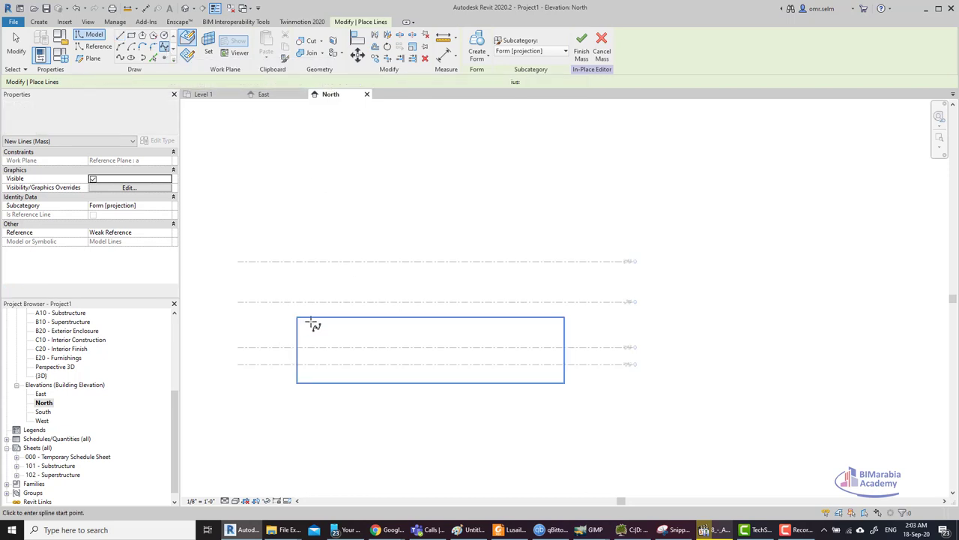
{"action": "left_click", "coordinate": [318, 365]}
{"action": "scroll", "coordinate": [335, 296], "scroll_direction": "up", "scroll_amount": 3}
{"action": "scroll", "coordinate": [339, 303], "scroll_direction": "up", "scroll_amount": 1}
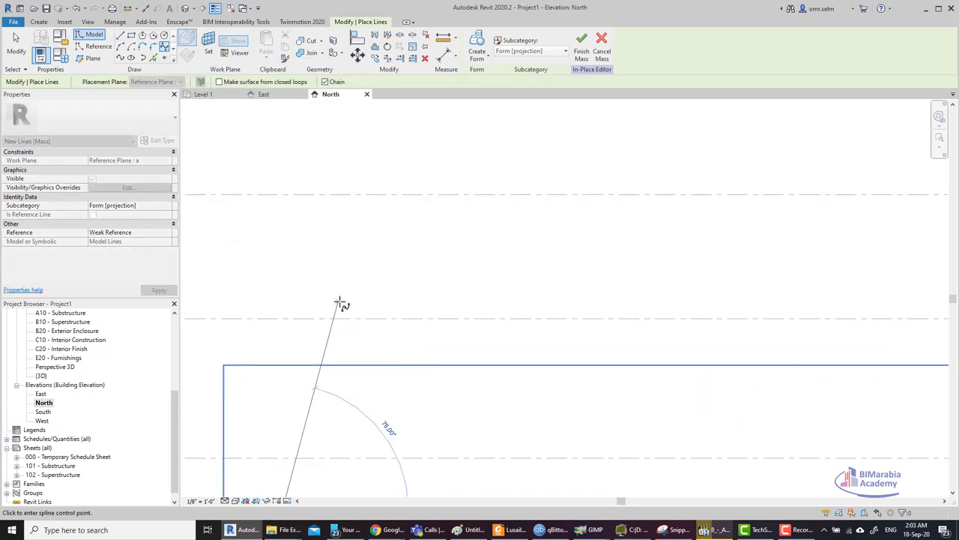
{"action": "left_click", "coordinate": [340, 304]}
{"action": "scroll", "coordinate": [514, 443], "scroll_direction": "down", "scroll_amount": 1}
{"action": "middle_click_drag", "start_coordinate": [514, 443], "coordinate": [384, 264]}
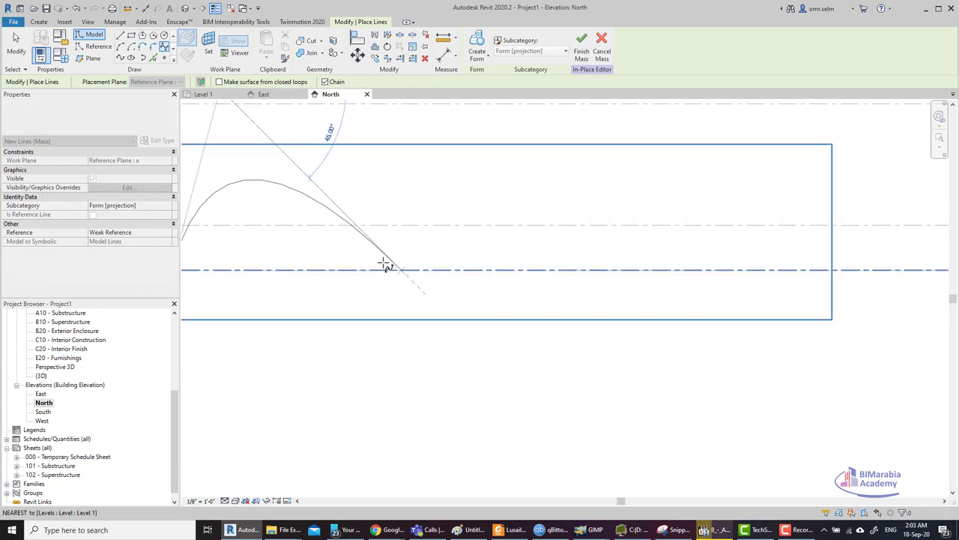
{"action": "scroll", "coordinate": [357, 266], "scroll_direction": "down", "scroll_amount": 2}
{"action": "left_click", "coordinate": [350, 247]}
{"action": "key", "text": "Escape"}
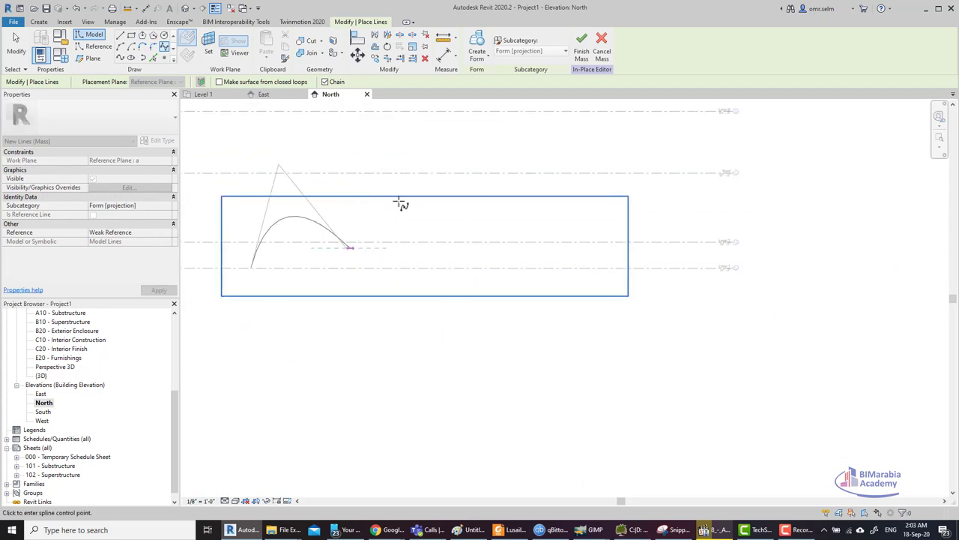
{"action": "left_click", "coordinate": [416, 138]}
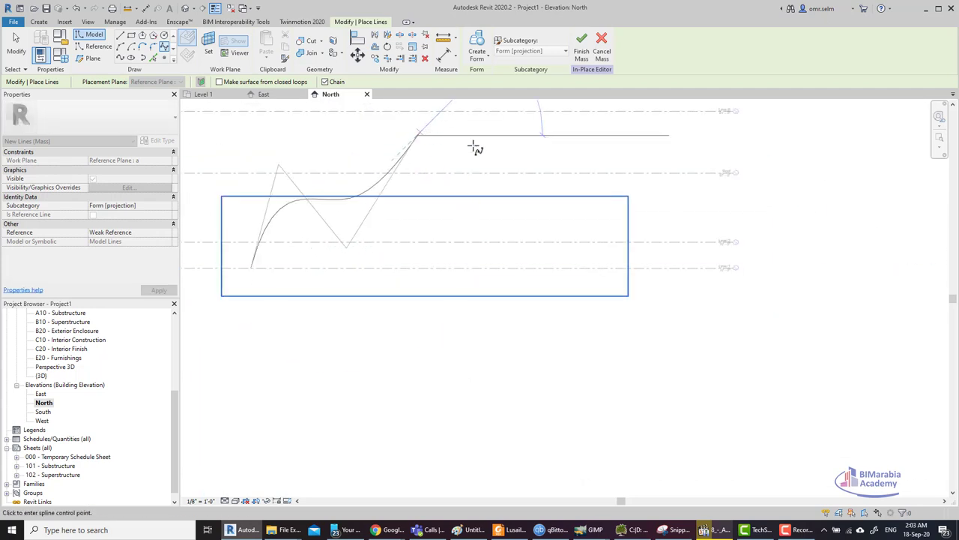
{"action": "left_click", "coordinate": [558, 266]}
{"action": "right_click", "coordinate": [614, 257]}
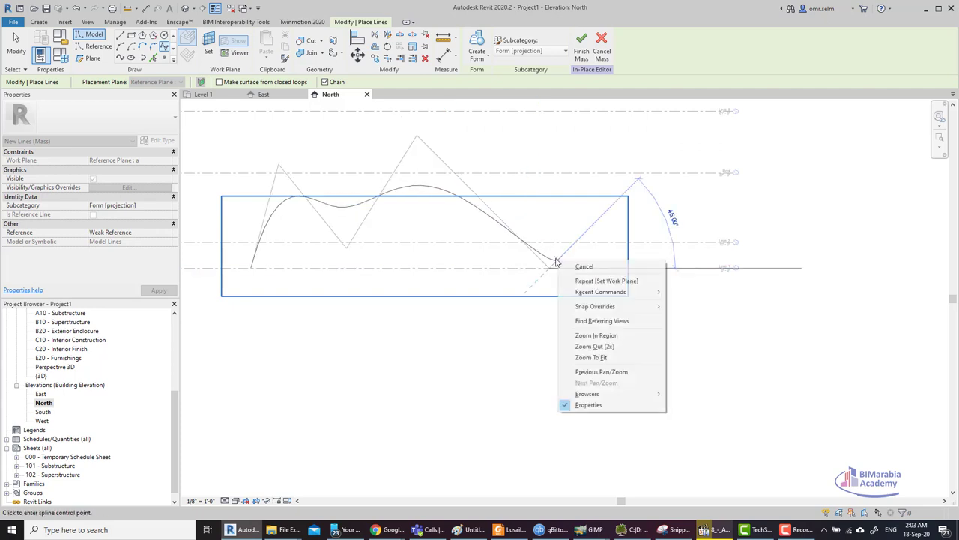
{"action": "left_click", "coordinate": [642, 261]}
{"action": "key", "text": "Escape"}
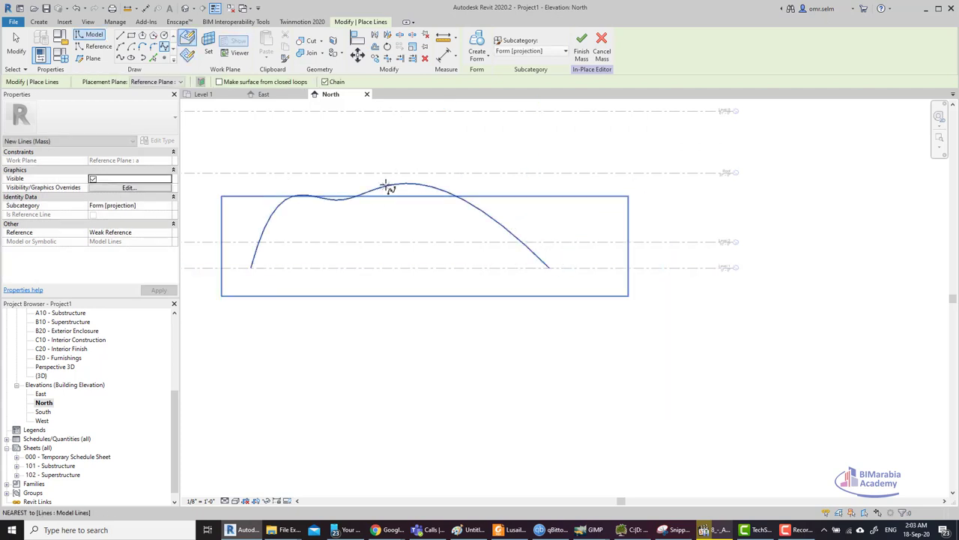
Drag the spline's control points into a steep wave with a dip between two rises
{"action": "left_click", "coordinate": [395, 189]}
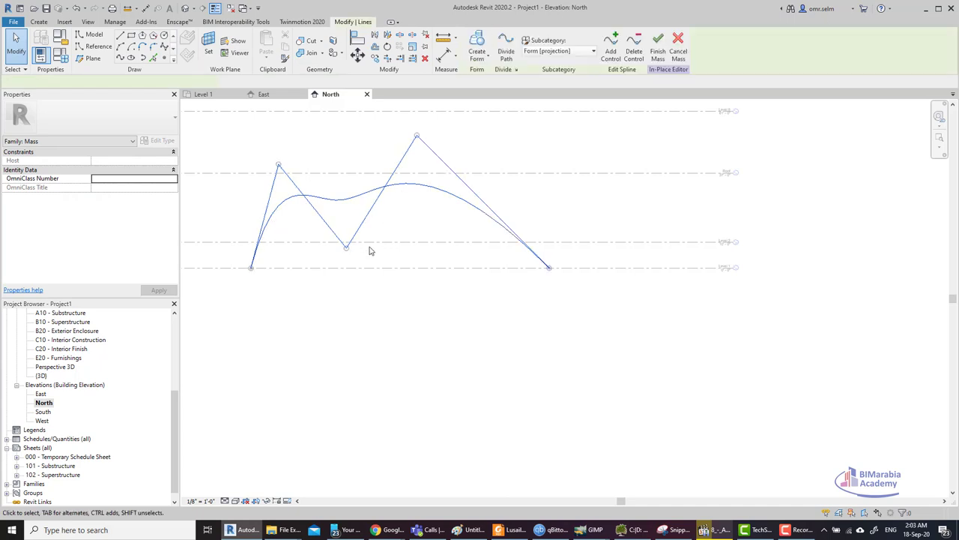
{"action": "left_click_drag", "start_coordinate": [347, 248], "coordinate": [359, 344]}
{"action": "scroll", "coordinate": [389, 377], "scroll_direction": "down", "scroll_amount": 2}
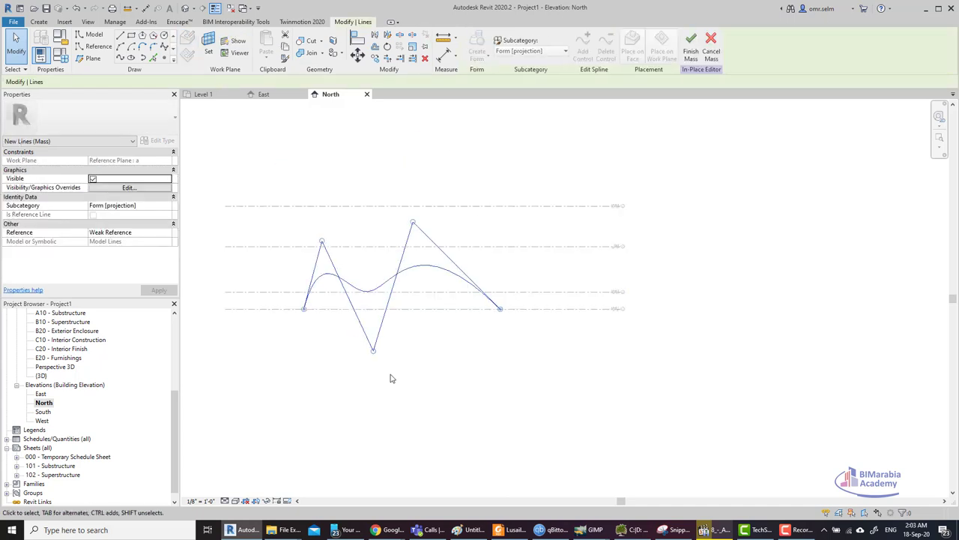
{"action": "scroll", "coordinate": [390, 377], "scroll_direction": "down", "scroll_amount": 1}
{"action": "mouse_move", "coordinate": [332, 261]}
{"action": "left_mouse_down"}
{"action": "mouse_move", "coordinate": [292, 165]}
{"action": "mouse_move", "coordinate": [317, 132]}
{"action": "left_mouse_up"}
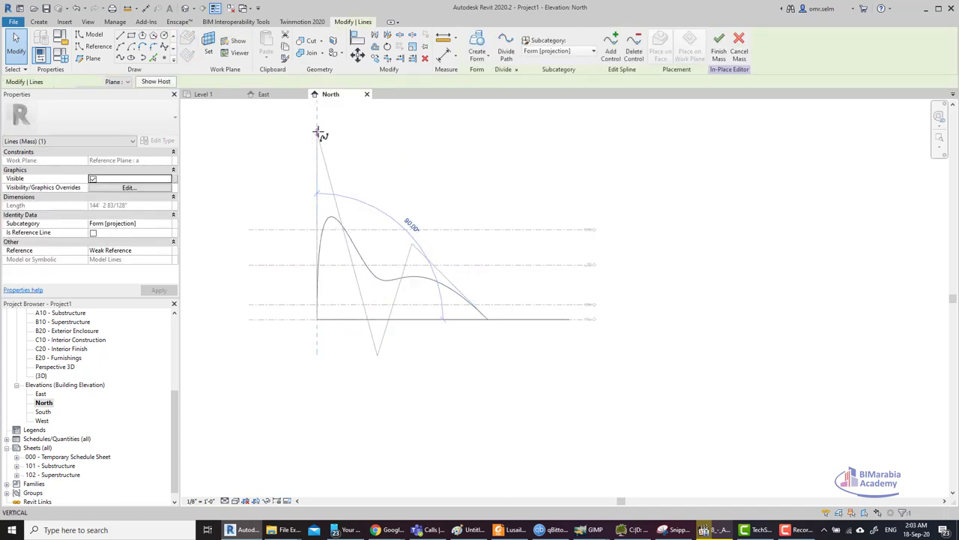
{"action": "left_click_drag", "start_coordinate": [412, 245], "coordinate": [456, 161]}
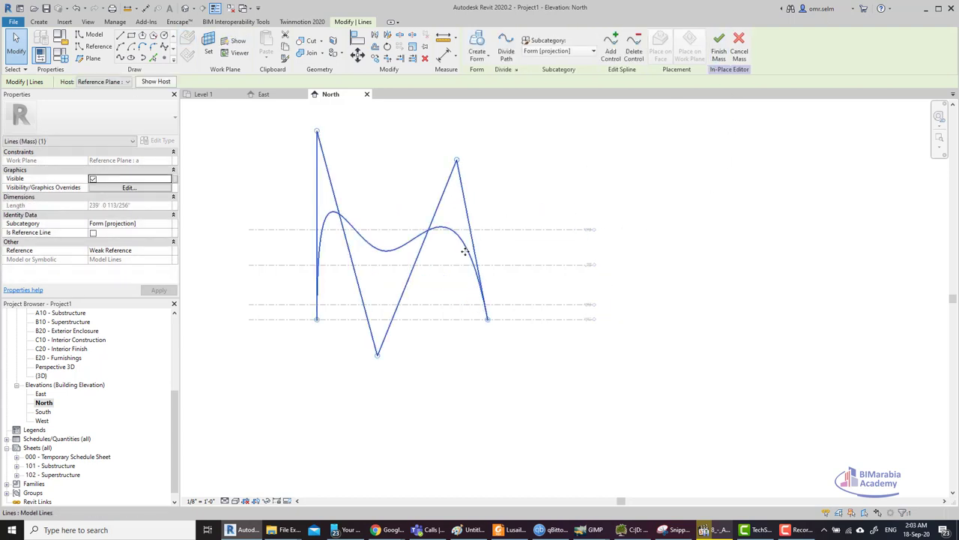
In the Level 1 plan, move the spline line upward with MV
{"action": "key", "text": "Delete"}
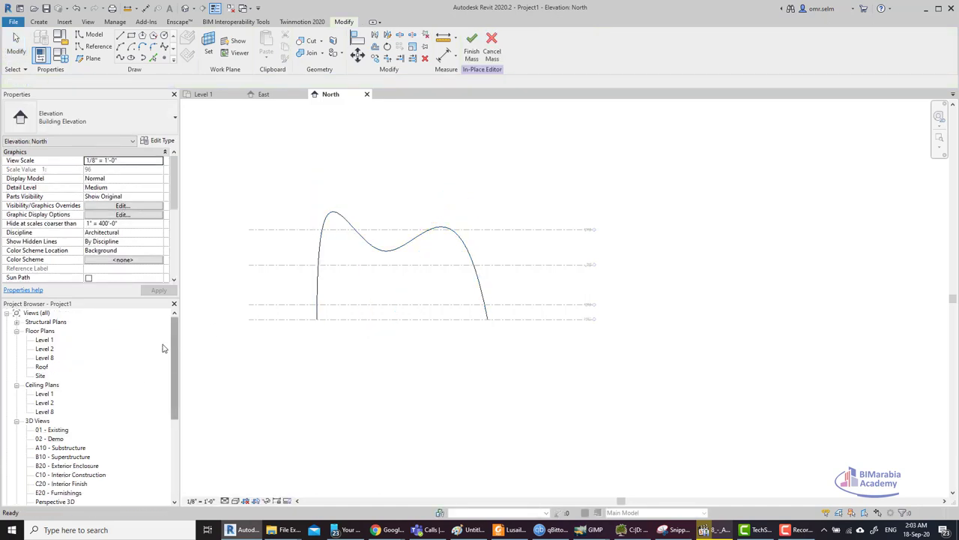
{"action": "double_click", "coordinate": [44, 340]}
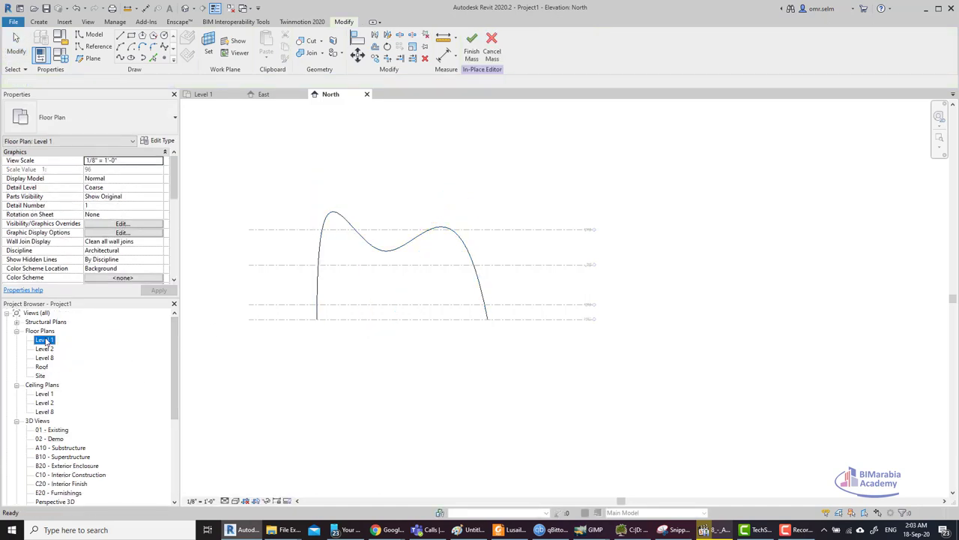
{"action": "left_click", "coordinate": [509, 367]}
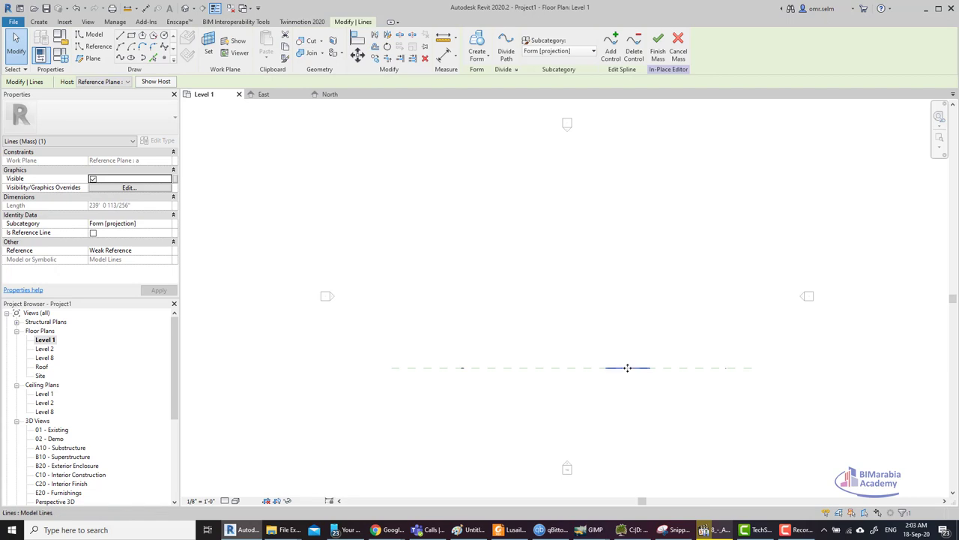
{"action": "middle_click_drag", "start_coordinate": [738, 347], "coordinate": [659, 378]}
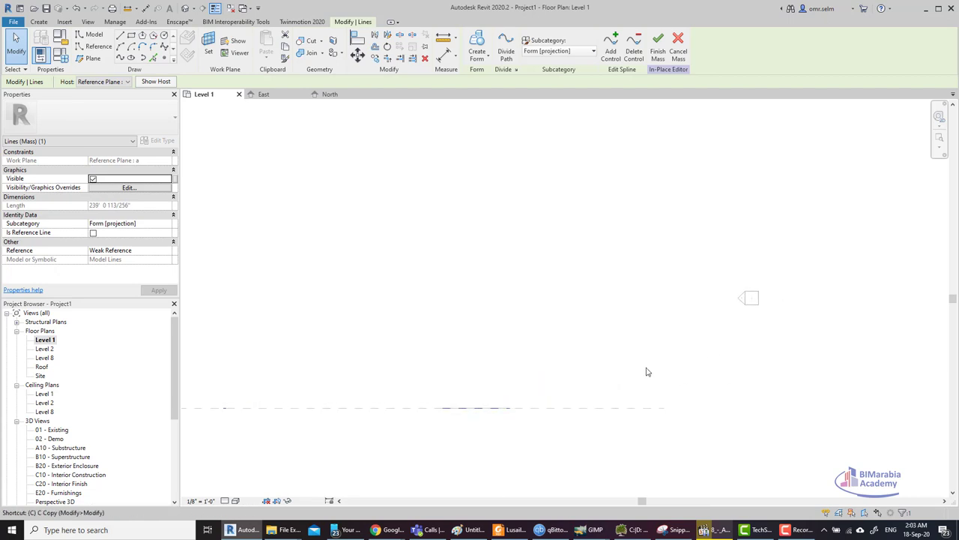
{"action": "key", "text": "m"}
{"action": "key", "text": "v"}
{"action": "left_click", "coordinate": [545, 409]}
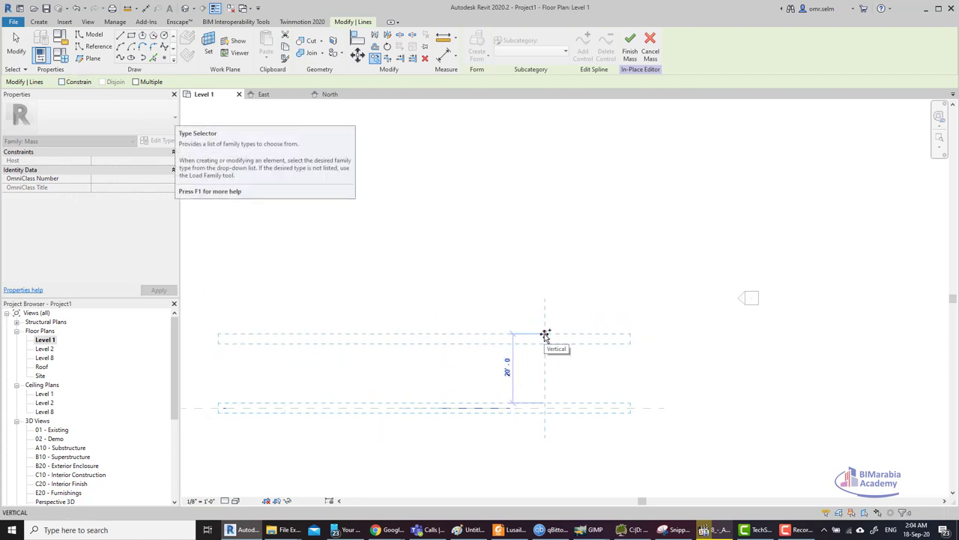
{"action": "left_click", "coordinate": [546, 335]}
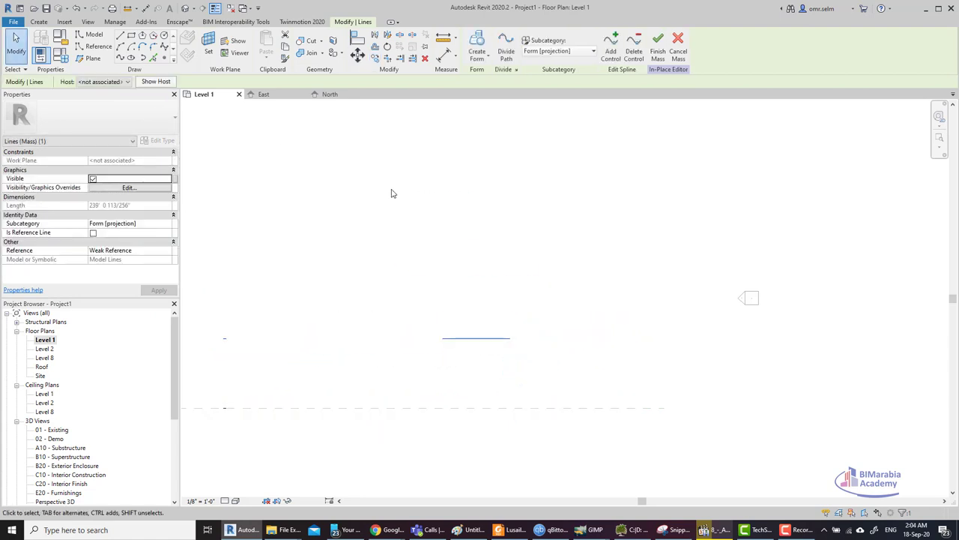
Copy the spline into parallel, evenly spaced profiles above it
{"action": "key", "text": "c"}
{"action": "key", "text": "o"}
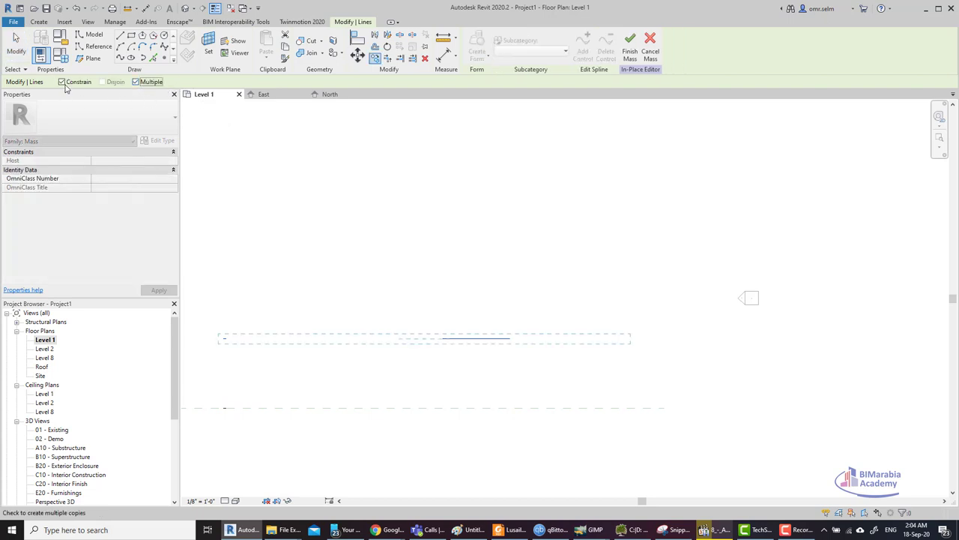
{"action": "left_click", "coordinate": [588, 339]}
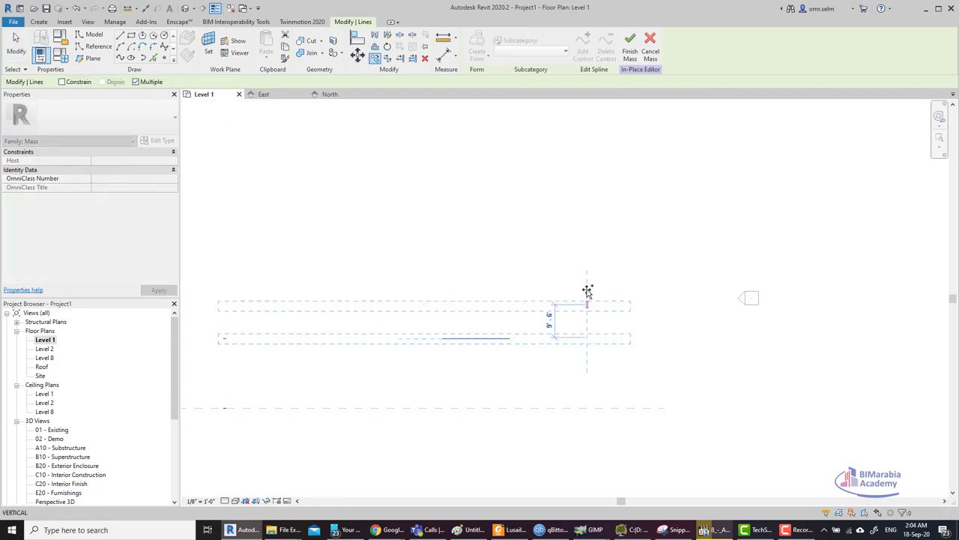
{"action": "left_click", "coordinate": [586, 266]}
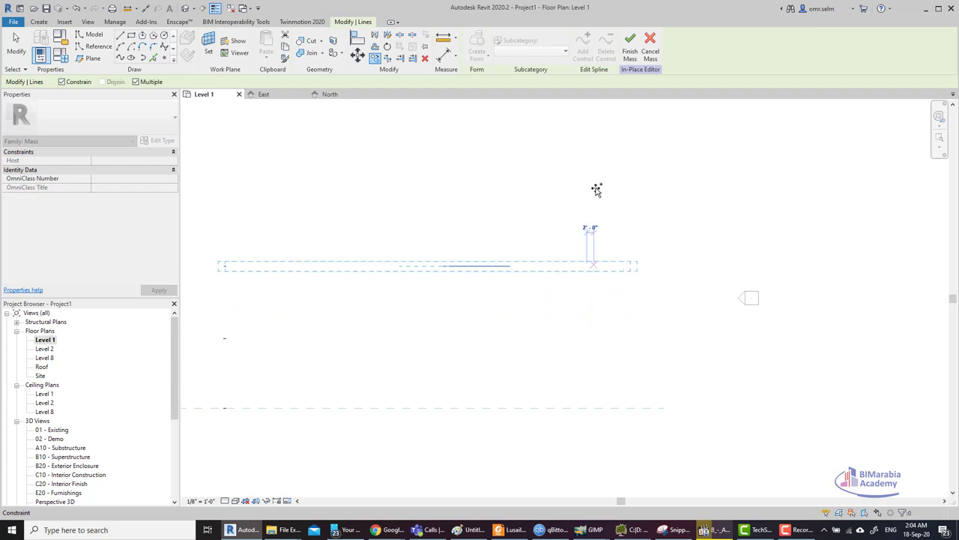
{"action": "key", "text": "c"}
{"action": "key", "text": "o"}
{"action": "left_click", "coordinate": [587, 266]}
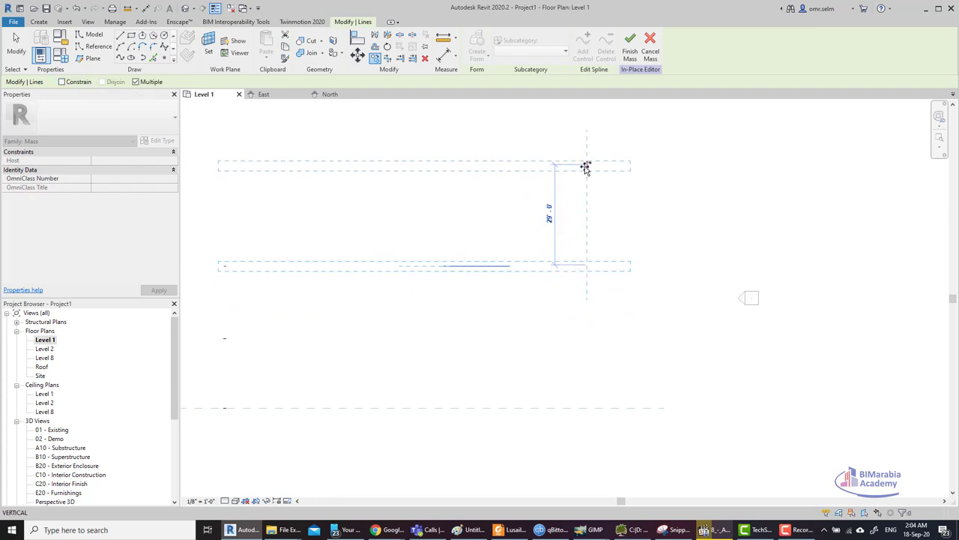
{"action": "left_click", "coordinate": [585, 171]}
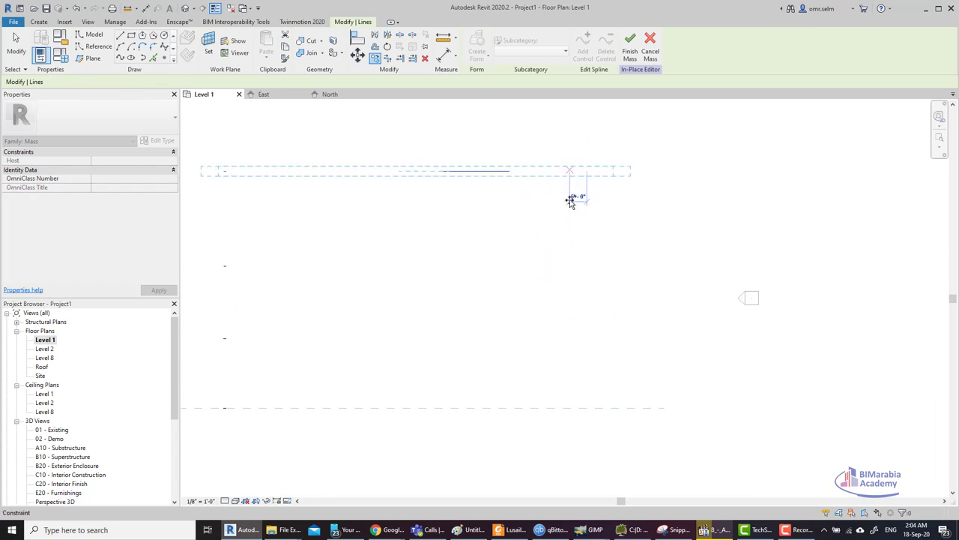
{"action": "scroll", "coordinate": [570, 200], "scroll_direction": "down", "scroll_amount": 2}
Open the default 3D view, orbit around the curves and select one spline
{"action": "left_click", "coordinate": [187, 9]}
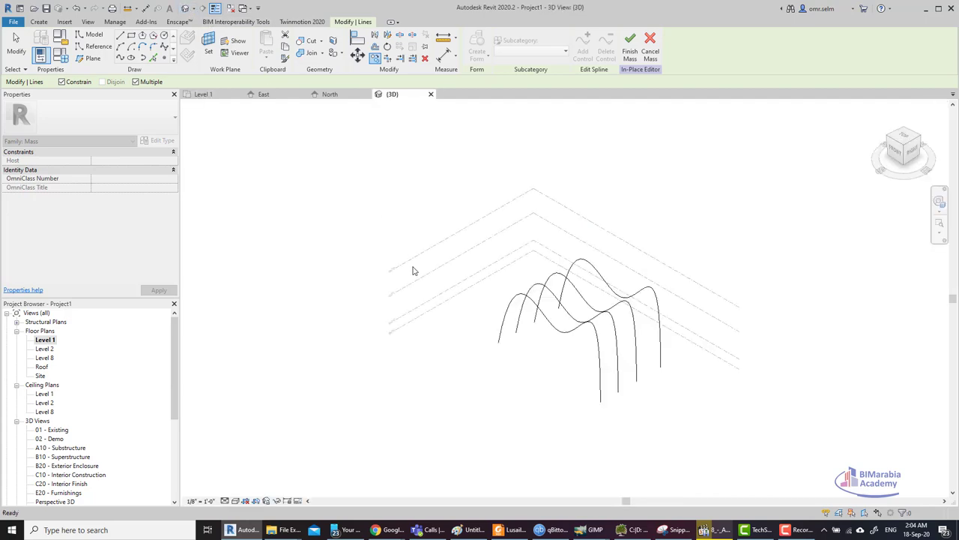
{"action": "key", "text": "Escape"}
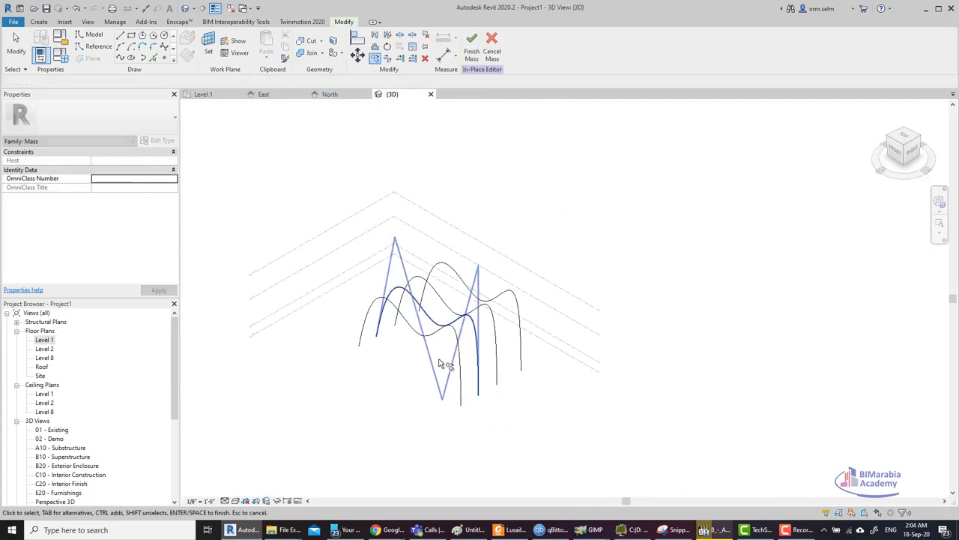
{"action": "mouse_move", "coordinate": [398, 368]}
{"action": "middle_mouse_down", "text": "shift"}
{"action": "mouse_move", "coordinate": [452, 395]}
{"action": "mouse_move", "coordinate": [493, 375]}
{"action": "mouse_move", "coordinate": [529, 395]}
{"action": "mouse_move", "coordinate": [545, 312]}
{"action": "middle_mouse_up", "text": "shift"}
{"action": "scroll", "coordinate": [464, 347], "scroll_direction": "up", "scroll_amount": 3}
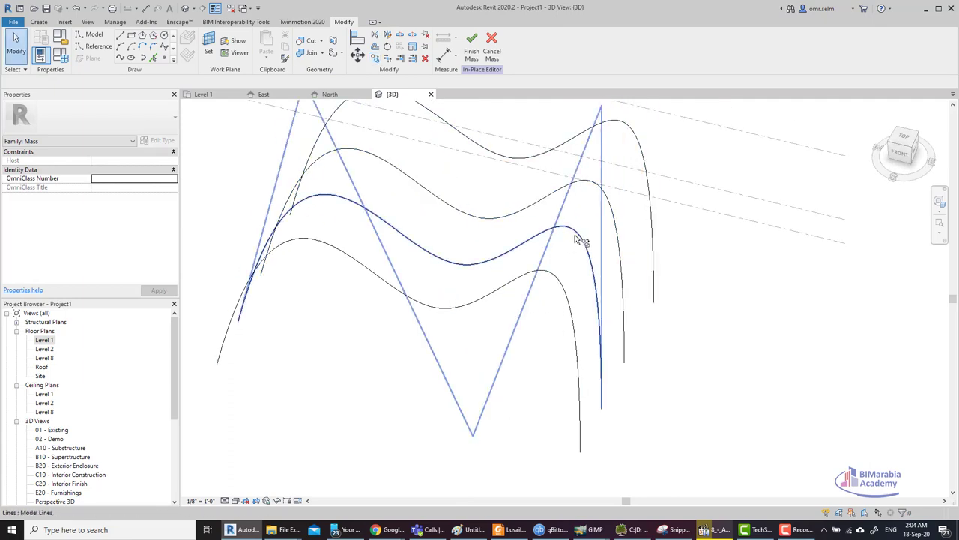
{"action": "left_click", "coordinate": [574, 239]}
{"action": "middle_click_drag", "start_coordinate": [635, 378], "coordinate": [541, 278]}
{"action": "scroll", "coordinate": [509, 329], "scroll_direction": "down", "scroll_amount": 2}
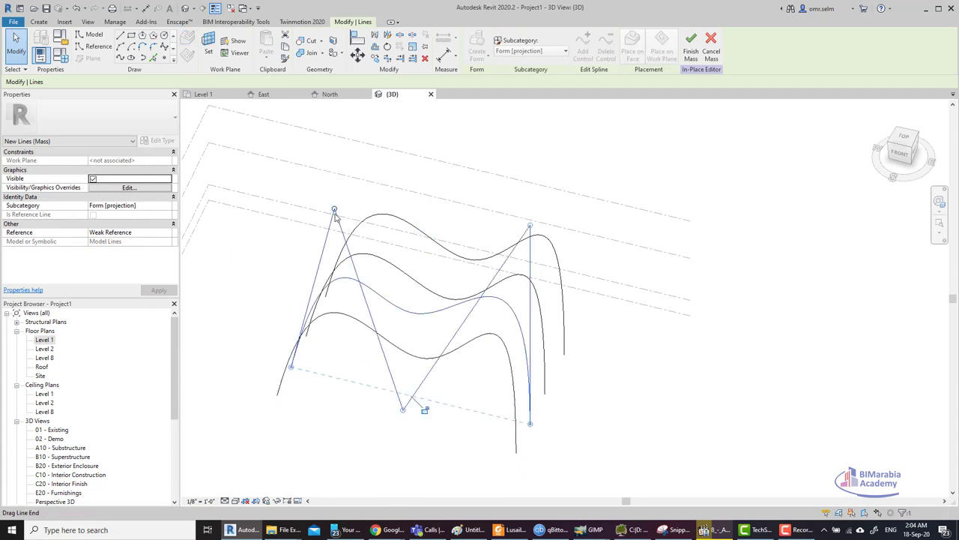
Drag that spline's control points to change its wave height and form
{"action": "left_click_drag", "start_coordinate": [334, 210], "coordinate": [281, 188]}
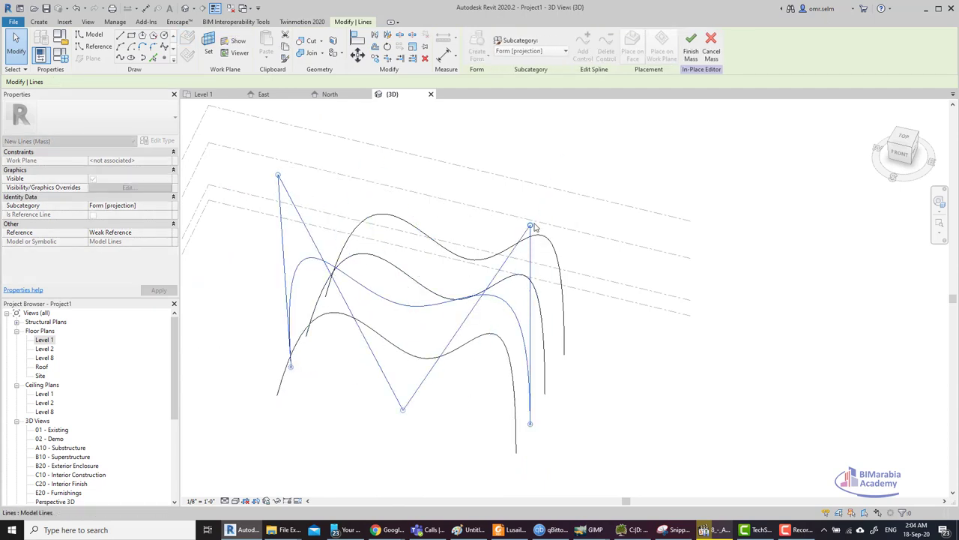
{"action": "mouse_move", "coordinate": [532, 222]}
{"action": "left_mouse_down"}
{"action": "mouse_move", "coordinate": [586, 240]}
{"action": "mouse_move", "coordinate": [583, 180]}
{"action": "left_mouse_up"}
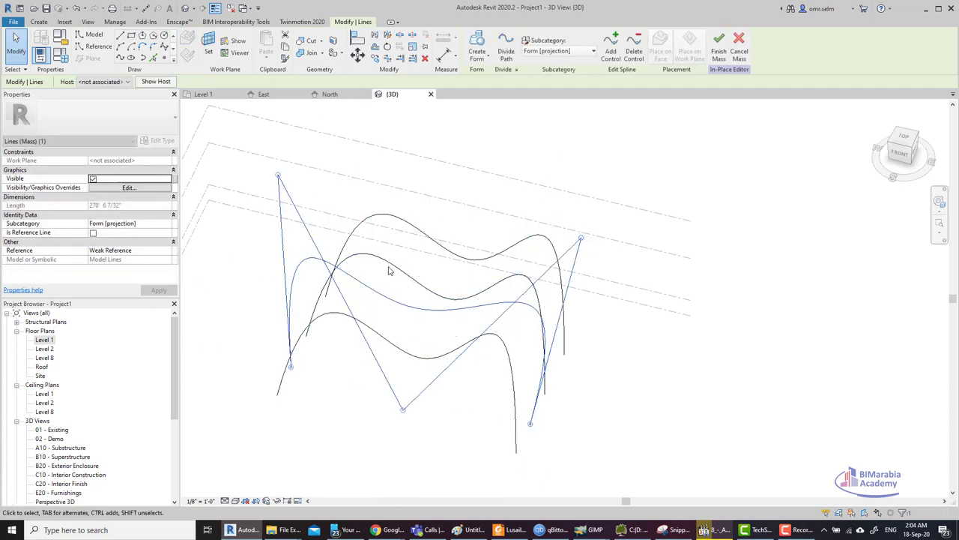
{"action": "mouse_move", "coordinate": [278, 178]}
{"action": "left_mouse_down"}
{"action": "mouse_move", "coordinate": [349, 180]}
{"action": "mouse_move", "coordinate": [388, 99]}
{"action": "left_mouse_up"}
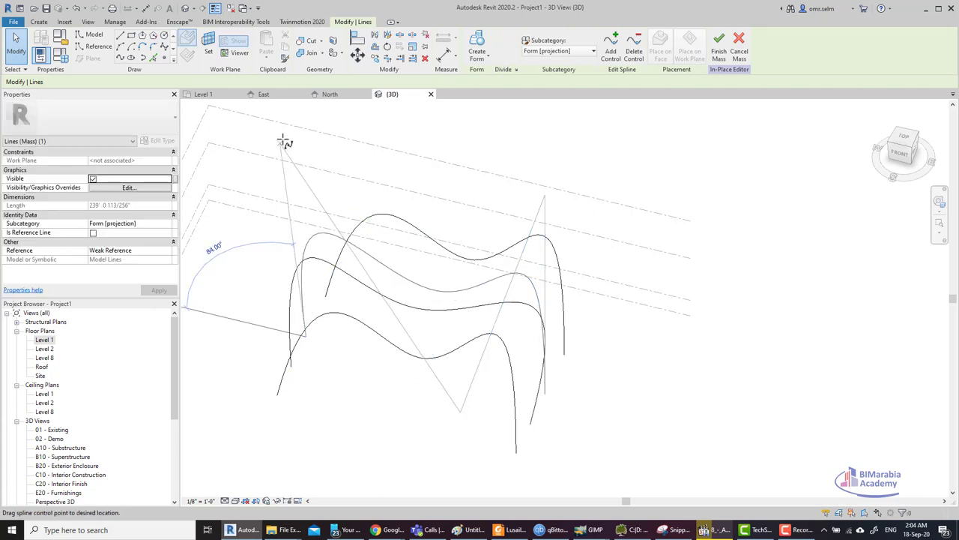
{"action": "middle_click_drag", "start_coordinate": [388, 100], "coordinate": [434, 381], "text": "shift"}
{"action": "scroll", "coordinate": [402, 214], "scroll_direction": "down", "scroll_amount": 3}
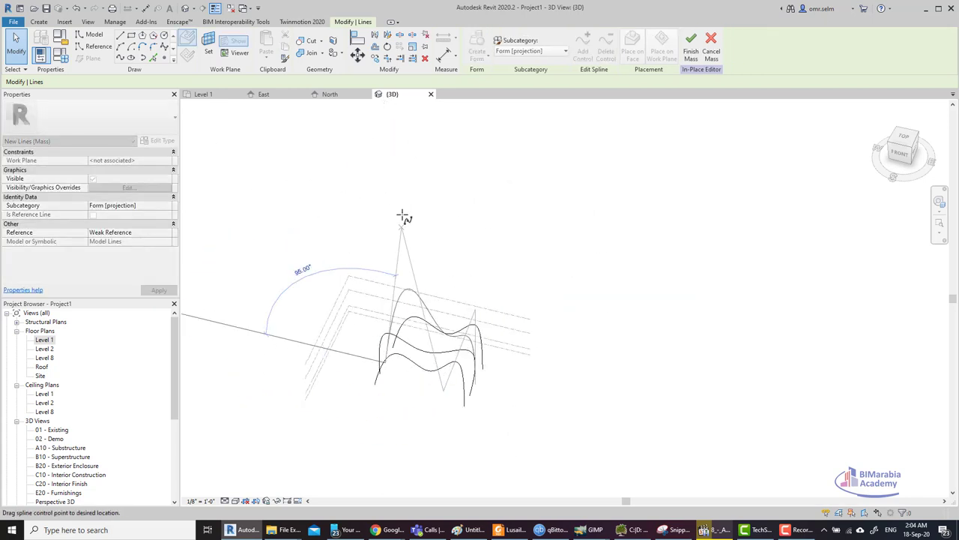
{"action": "left_click_drag", "start_coordinate": [403, 217], "coordinate": [405, 266]}
{"action": "scroll", "coordinate": [435, 255], "scroll_direction": "up", "scroll_amount": 3}
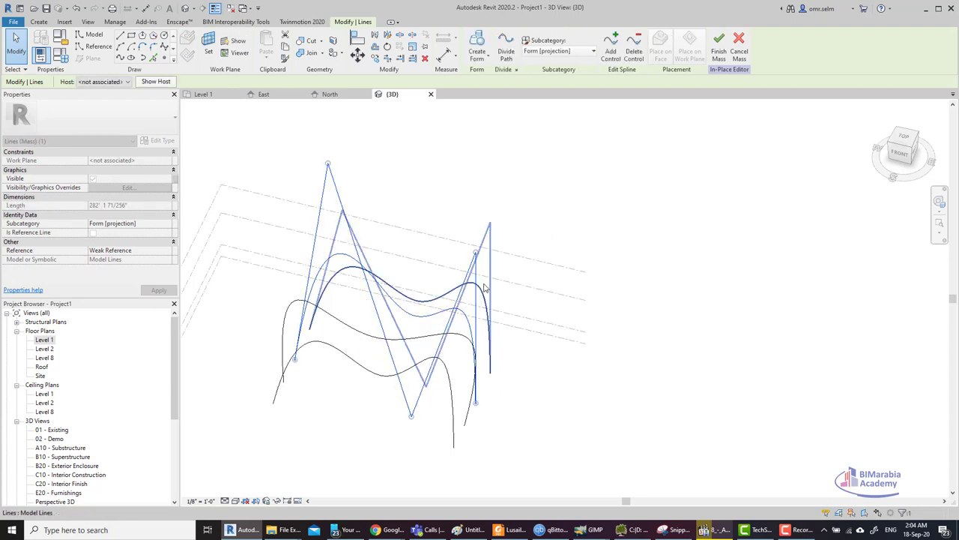
Select the other splines in turn and nudge one top control point up and left
{"action": "left_click", "coordinate": [463, 244]}
{"action": "left_click", "coordinate": [409, 413]}
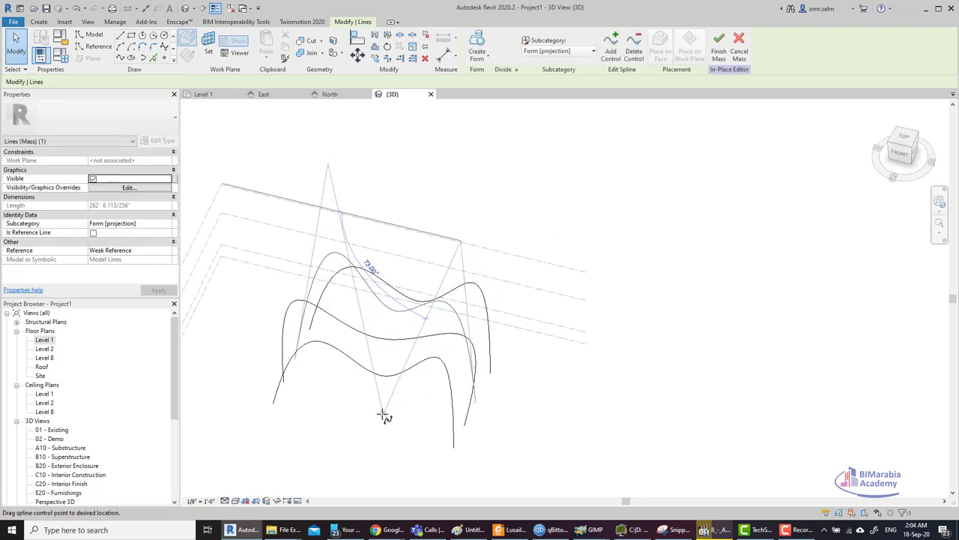
{"action": "left_click", "coordinate": [442, 301]}
{"action": "left_click", "coordinate": [427, 383]}
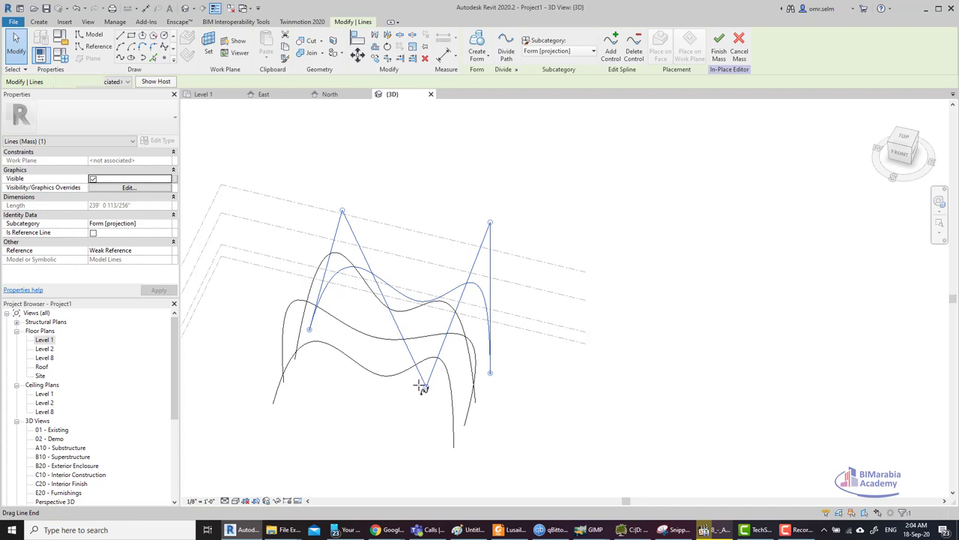
{"action": "left_click", "coordinate": [342, 212]}
{"action": "left_click_drag", "start_coordinate": [342, 211], "coordinate": [323, 196]}
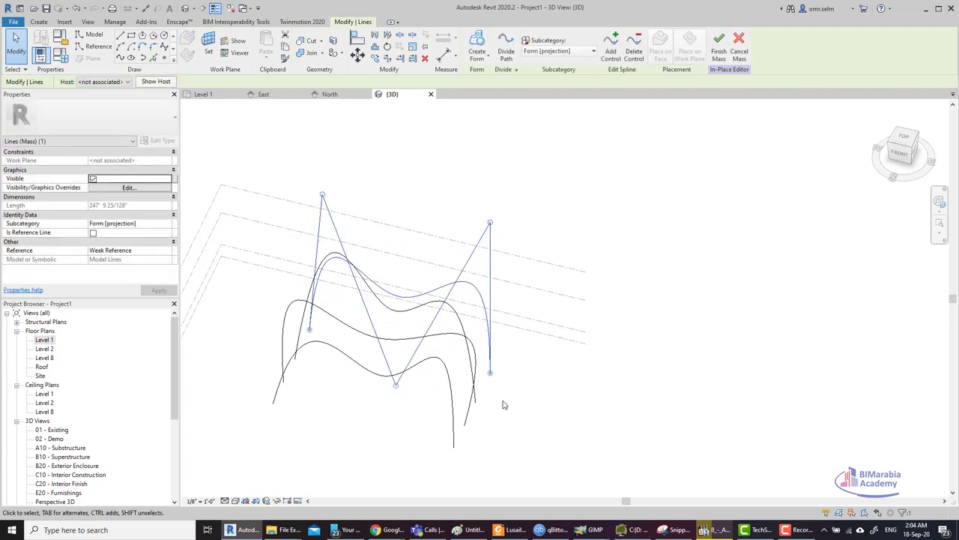
Orbit to a side view and window-select all four spline profiles
{"action": "middle_click_drag", "start_coordinate": [506, 401], "coordinate": [400, 434], "text": "shift"}
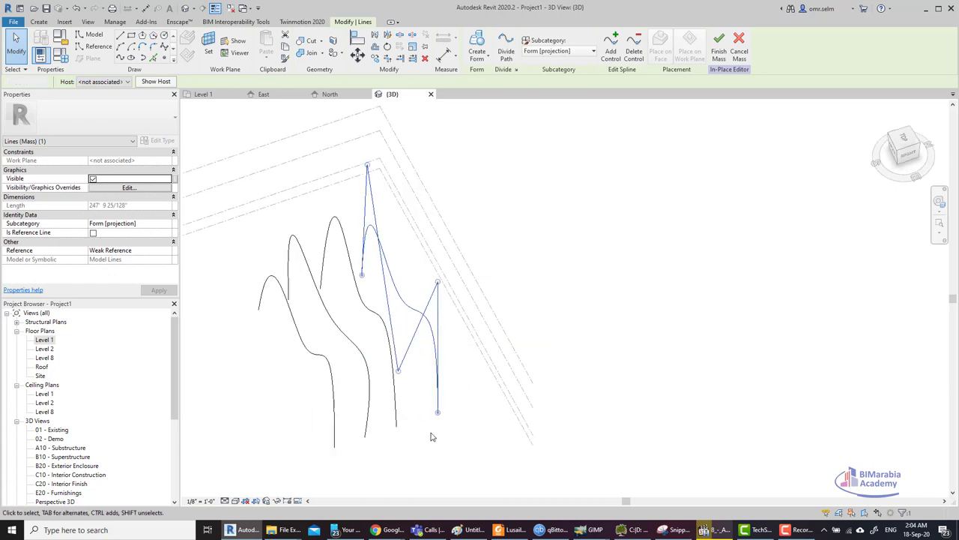
{"action": "left_click", "coordinate": [593, 325]}
{"action": "mouse_move", "coordinate": [319, 438]}
{"action": "left_mouse_down"}
{"action": "mouse_move", "coordinate": [448, 265]}
{"action": "mouse_move", "coordinate": [507, 226]}
{"action": "left_mouse_up"}
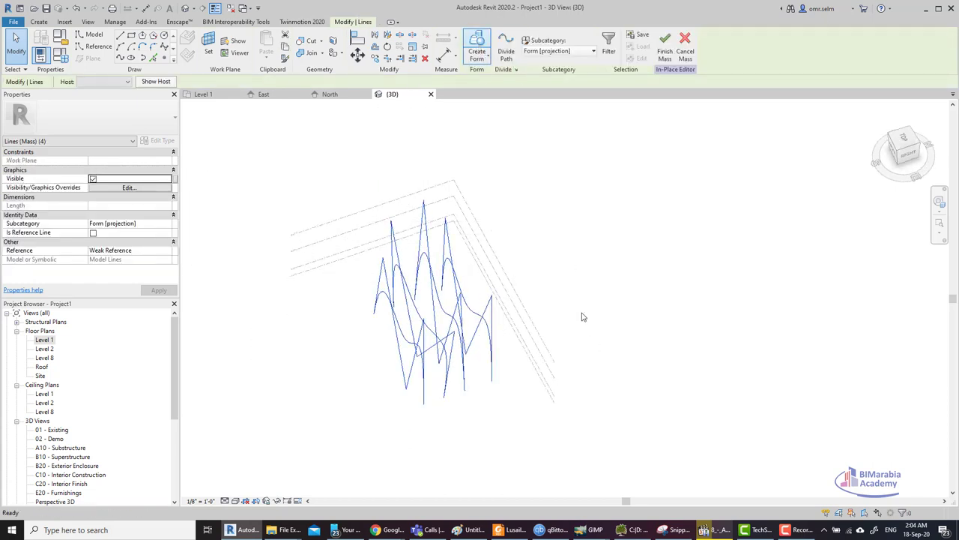
Loft the selected splines into a surface form and pull a top edge vertex upward
{"action": "left_click", "coordinate": [477, 46]}
{"action": "scroll", "coordinate": [375, 360], "scroll_direction": "up", "scroll_amount": 2}
{"action": "scroll", "coordinate": [374, 366], "scroll_direction": "up", "scroll_amount": 2}
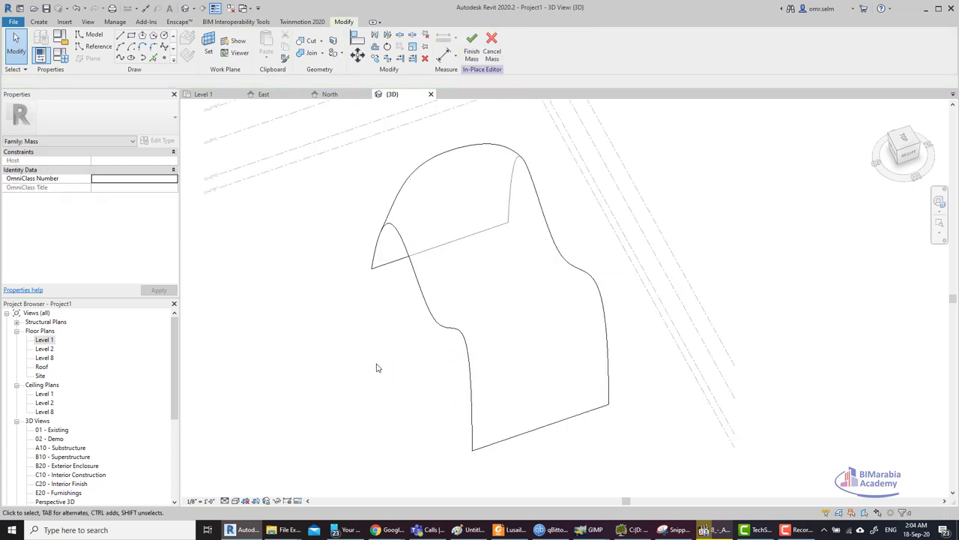
{"action": "left_click", "coordinate": [417, 291]}
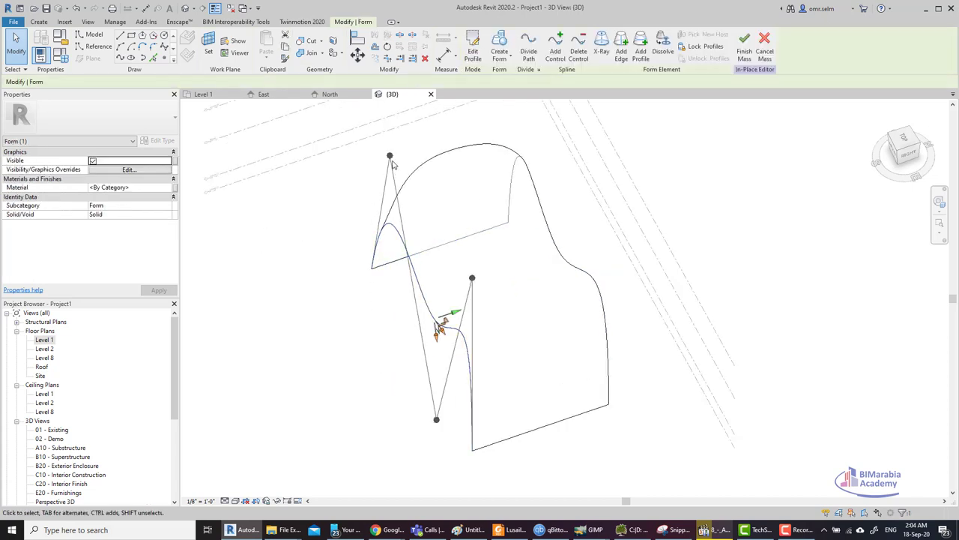
{"action": "left_click_drag", "start_coordinate": [389, 155], "coordinate": [349, 120]}
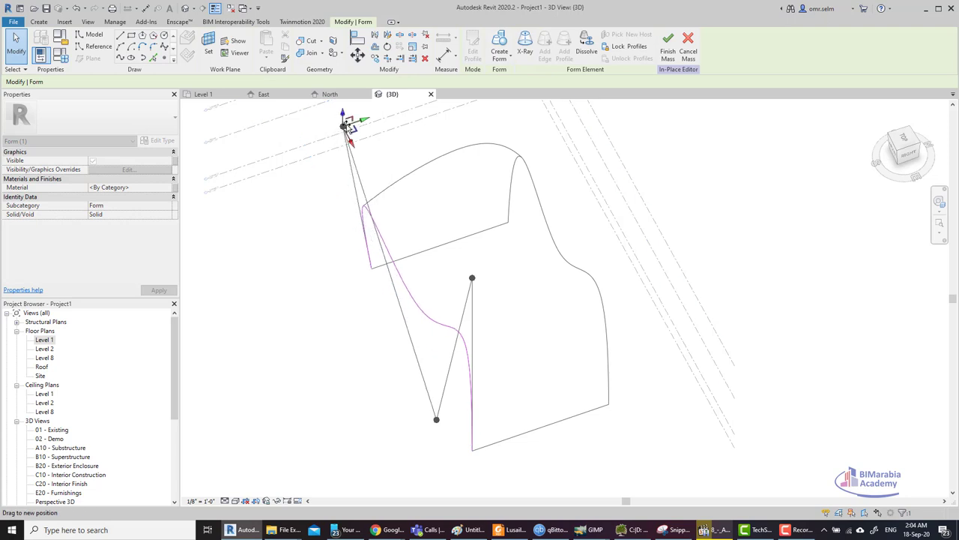
Raise another edge vertex and pull a control point down to refine the profile
{"action": "middle_click_drag", "start_coordinate": [438, 242], "coordinate": [418, 392], "text": "shift"}
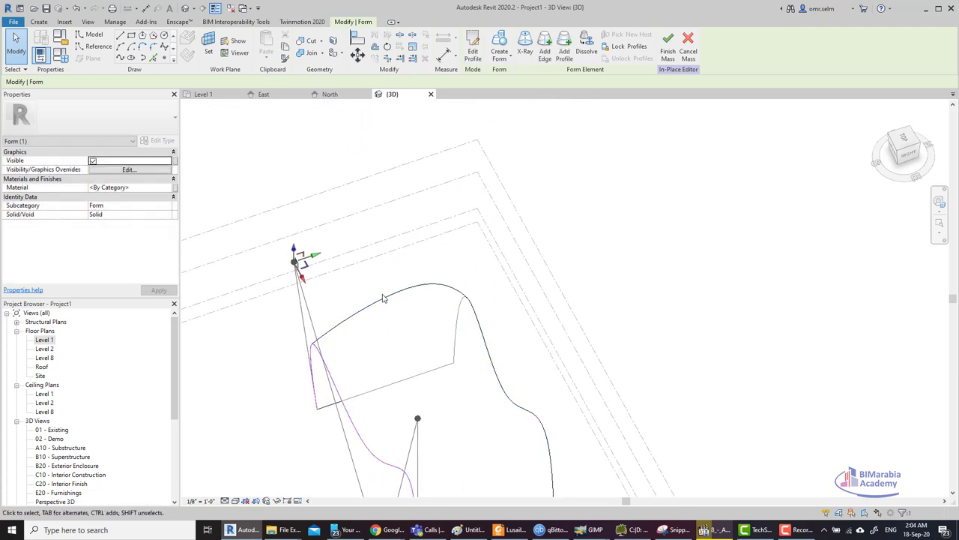
{"action": "left_click", "coordinate": [355, 230]}
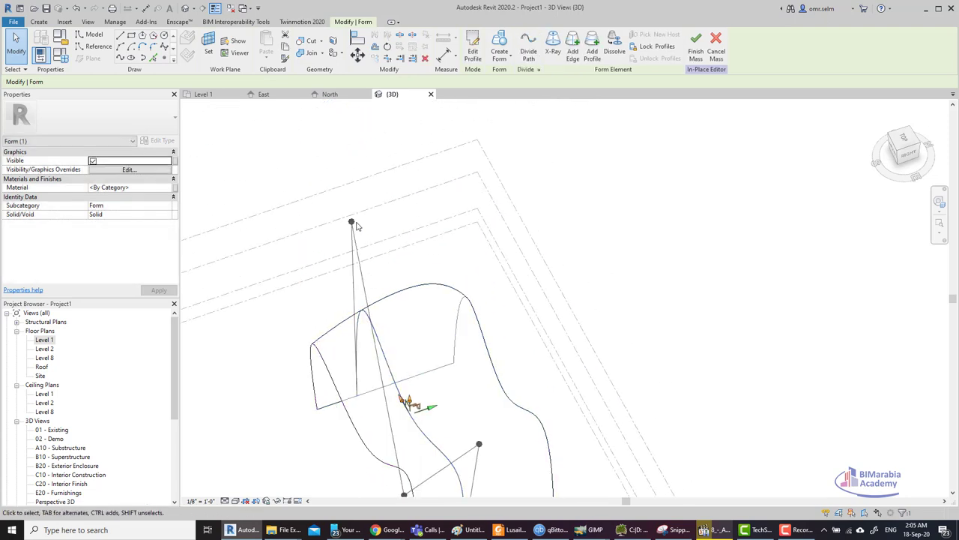
{"action": "left_click_drag", "start_coordinate": [339, 203], "coordinate": [325, 167]}
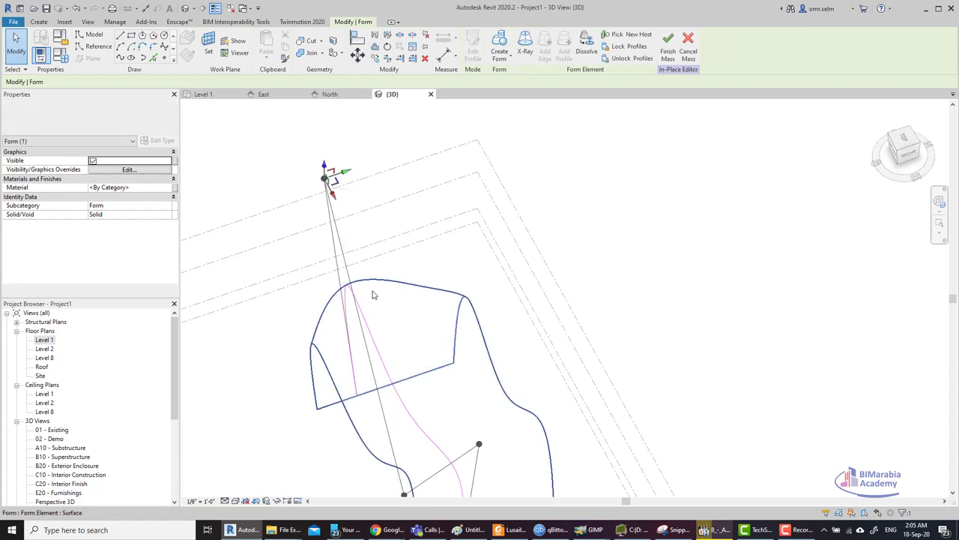
{"action": "scroll", "coordinate": [375, 314], "scroll_direction": "down", "scroll_amount": 3}
{"action": "scroll", "coordinate": [414, 368], "scroll_direction": "up", "scroll_amount": 2}
{"action": "left_click_drag", "start_coordinate": [439, 347], "coordinate": [446, 379]}
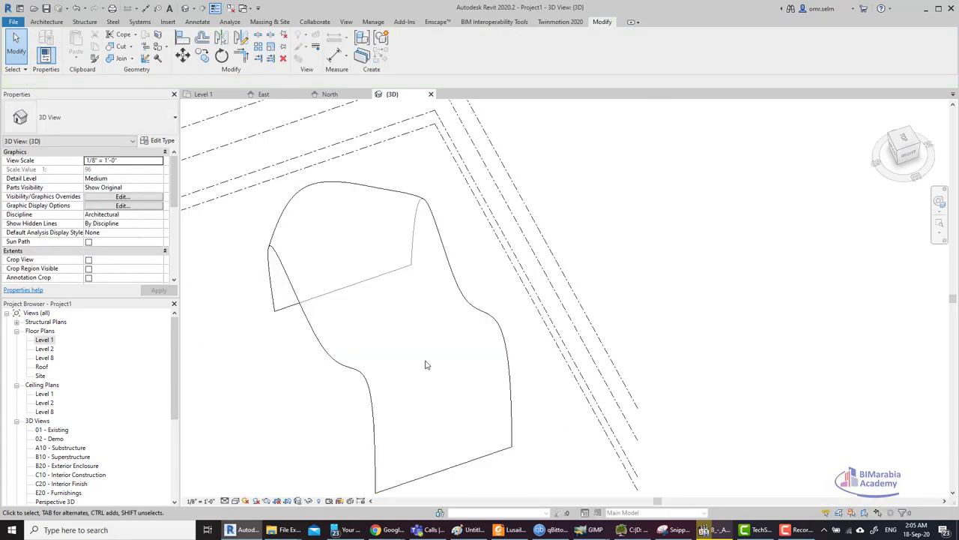
Orbit to the front of the surface, back out of Roof by Face, and open the Wall options
{"action": "mouse_move", "coordinate": [365, 415]}
{"action": "middle_mouse_down", "text": "shift"}
{"action": "mouse_move", "coordinate": [510, 390]}
{"action": "mouse_move", "coordinate": [465, 367]}
{"action": "middle_mouse_up", "text": "shift"}
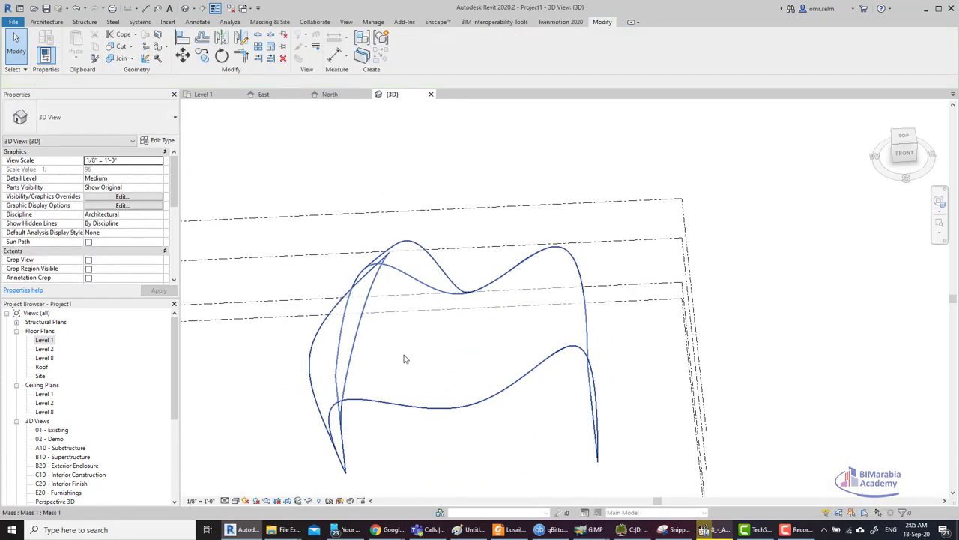
{"action": "left_click", "coordinate": [45, 22]}
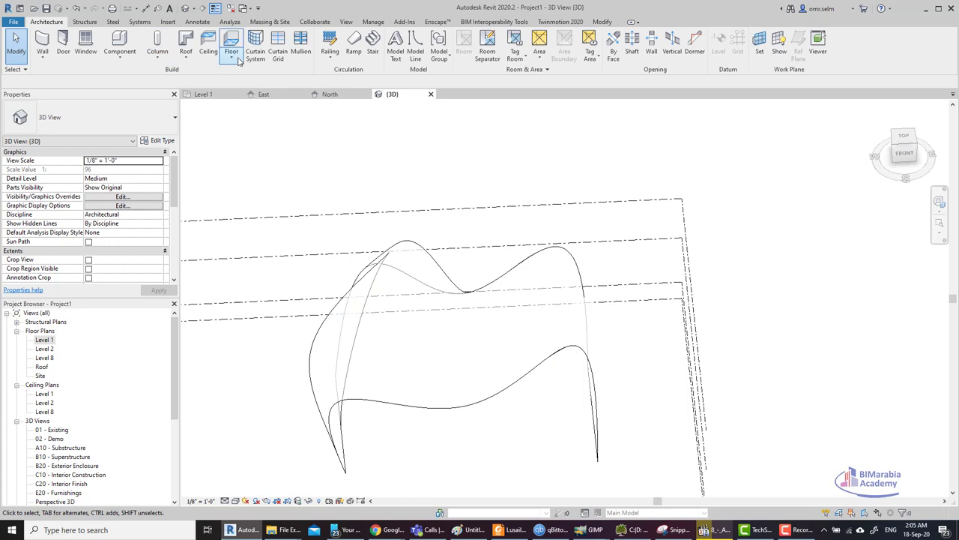
{"action": "left_click", "coordinate": [186, 56]}
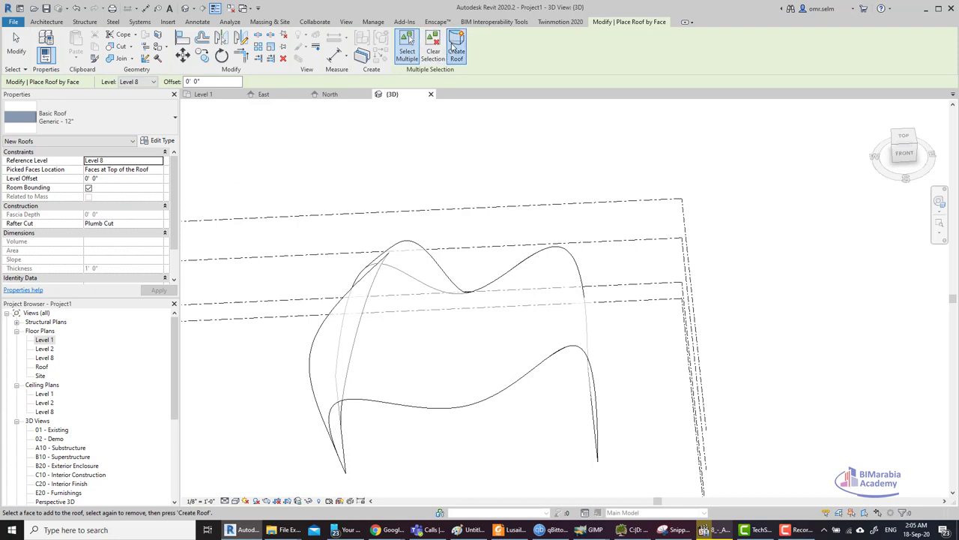
{"action": "left_click", "coordinate": [261, 145]}
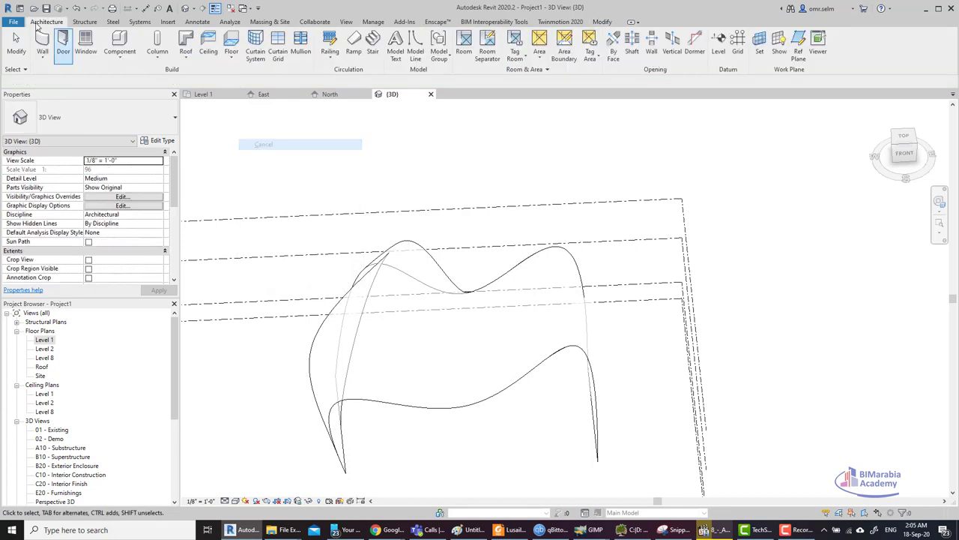
{"action": "left_click", "coordinate": [44, 57]}
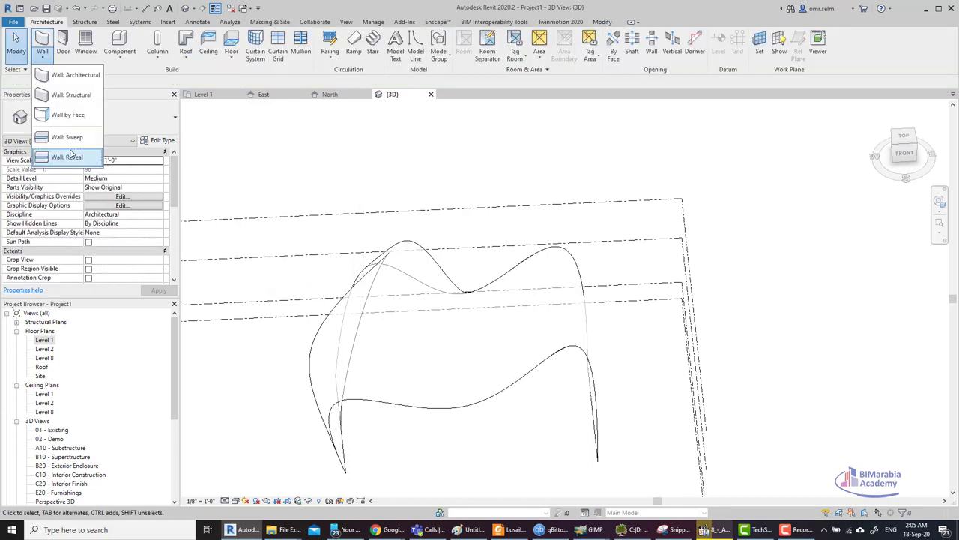
Place walls by face on the curved mass faces and set the view to Shaded
{"action": "left_click", "coordinate": [70, 120]}
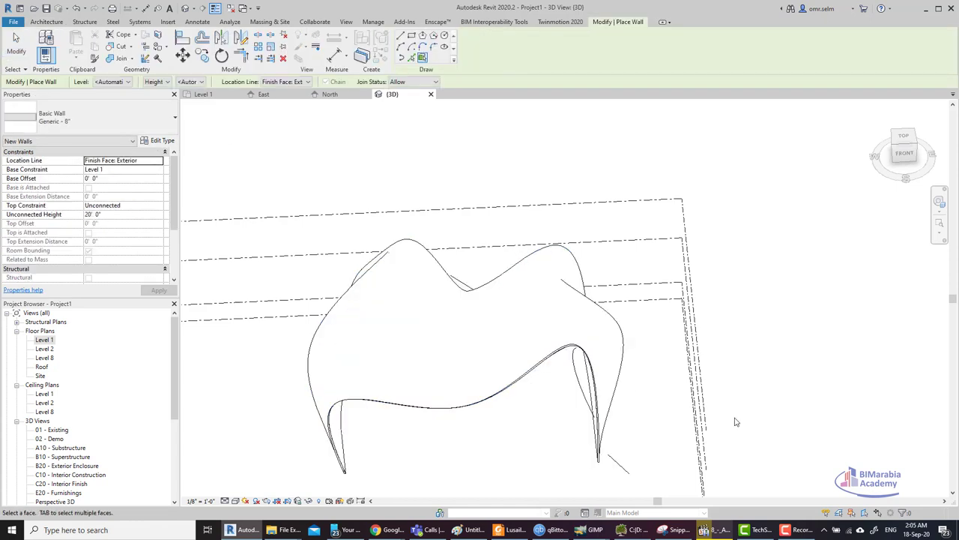
{"action": "left_click", "coordinate": [235, 500]}
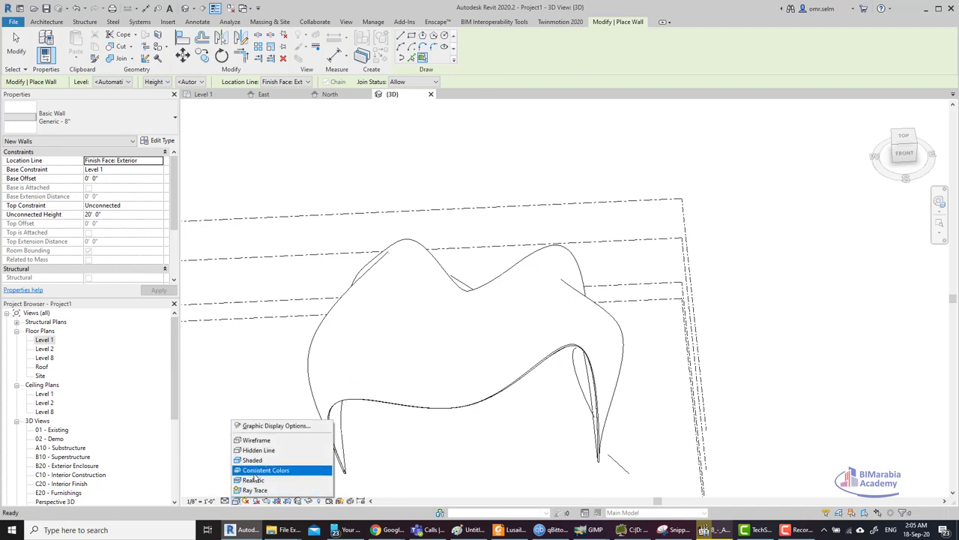
{"action": "left_click", "coordinate": [258, 461]}
{"action": "mouse_move", "coordinate": [470, 410]}
{"action": "middle_mouse_down", "text": "shift"}
{"action": "mouse_move", "coordinate": [449, 327]}
{"action": "mouse_move", "coordinate": [461, 411]}
{"action": "middle_mouse_up", "text": "shift"}
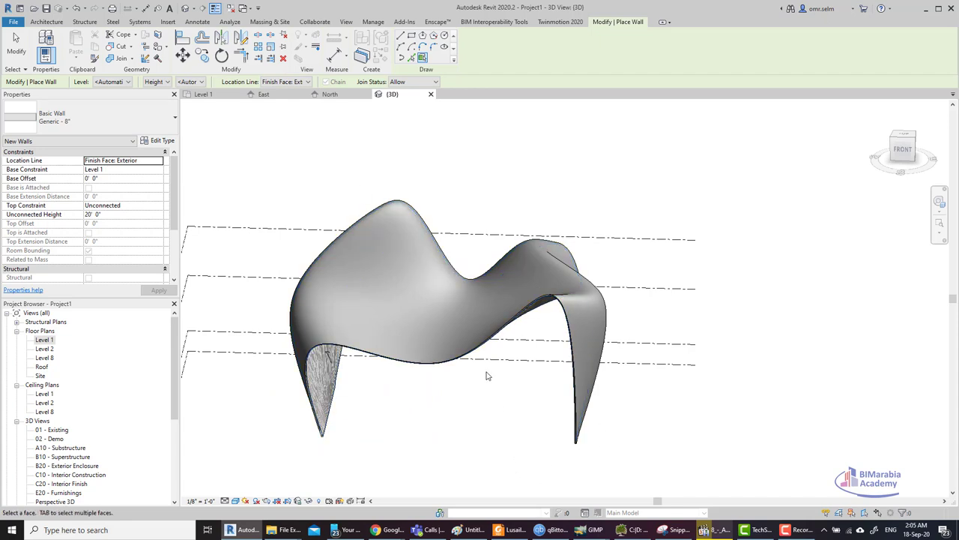
{"action": "scroll", "coordinate": [486, 375], "scroll_direction": "down", "scroll_amount": 2}
{"action": "key", "text": "Escape"}
{"action": "key", "text": "Escape"}
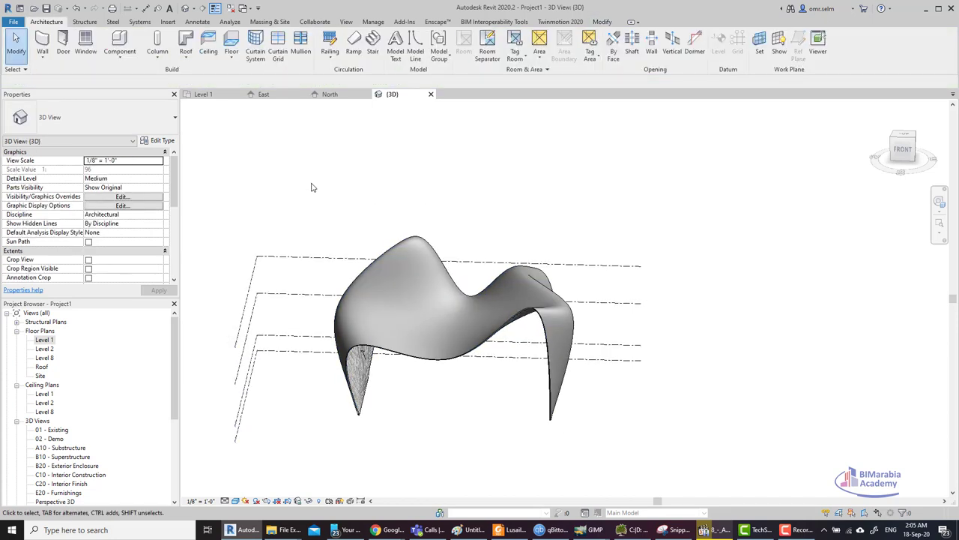
Window-select the mass and walls, then filter out Walls to keep only the Mass
{"action": "left_click_drag", "start_coordinate": [311, 187], "coordinate": [609, 459]}
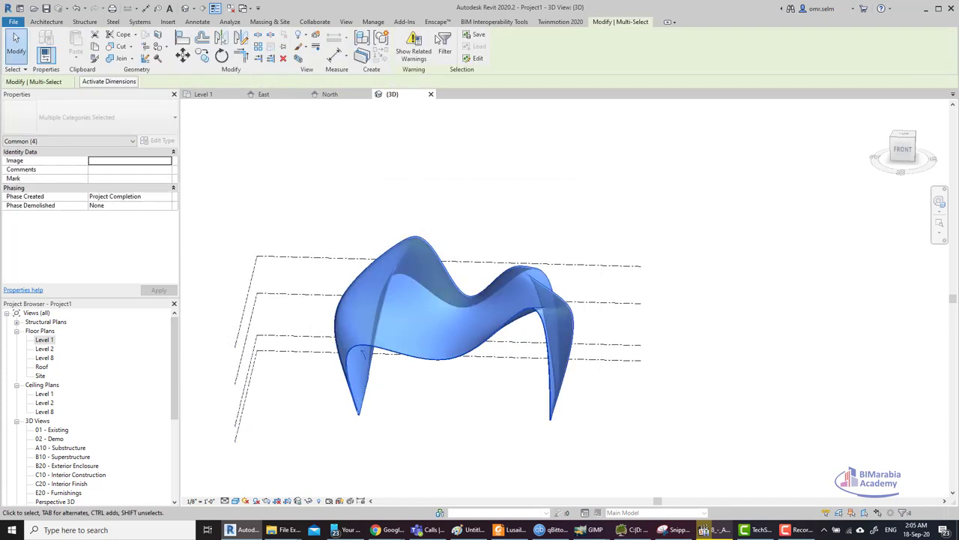
{"action": "left_click", "coordinate": [443, 45]}
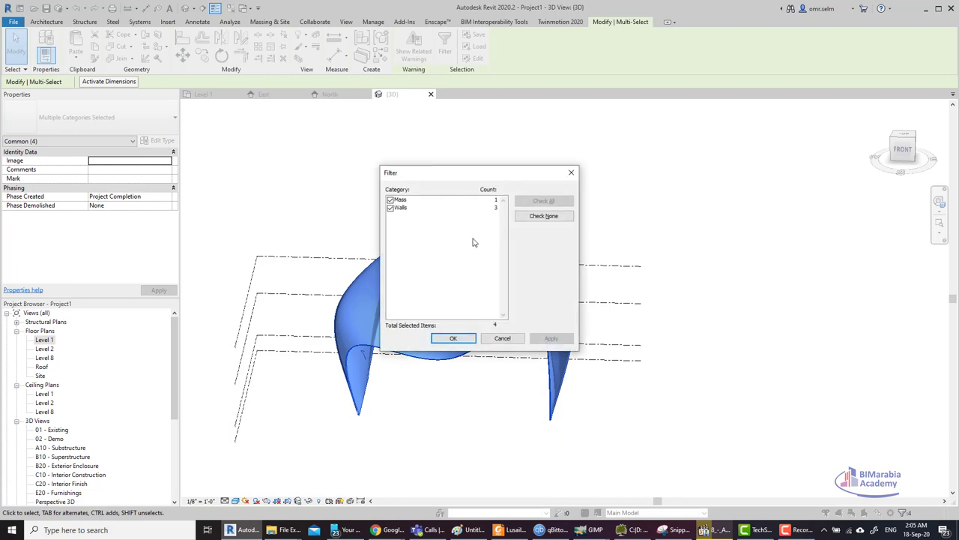
{"action": "left_click", "coordinate": [391, 208]}
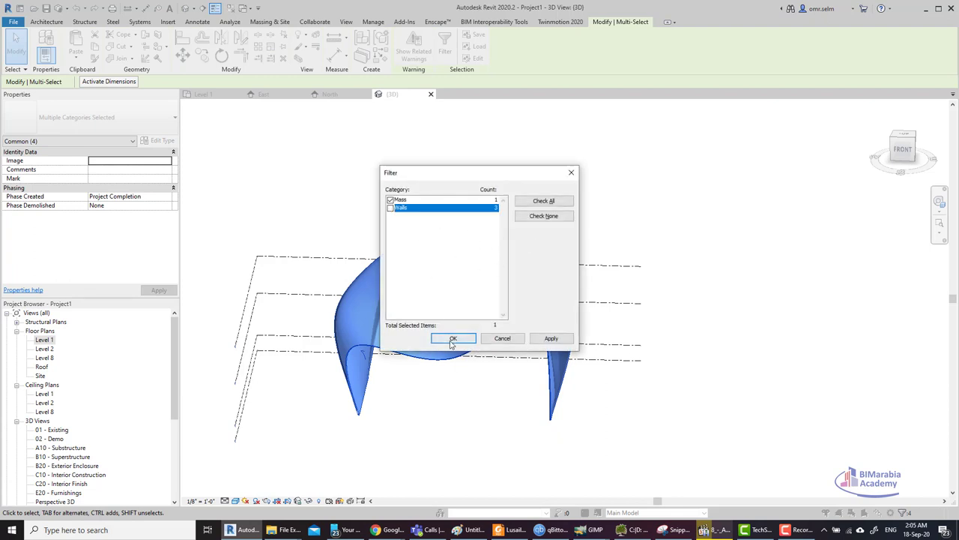
{"action": "left_click", "coordinate": [453, 339]}
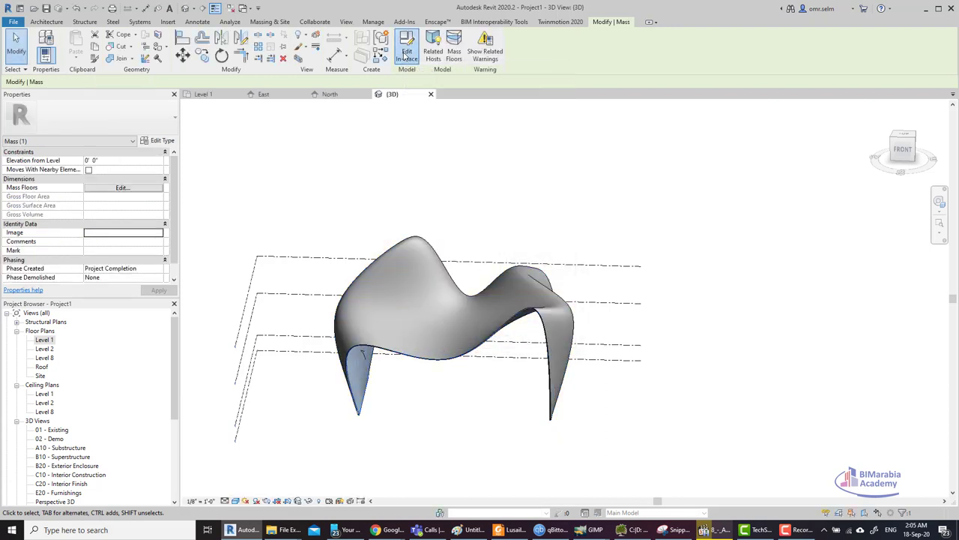
Edit the mass in place, drag an edge's bottom and top control points to reshape it, then finish
{"action": "double_click", "coordinate": [548, 303]}
{"action": "left_click", "coordinate": [540, 309]}
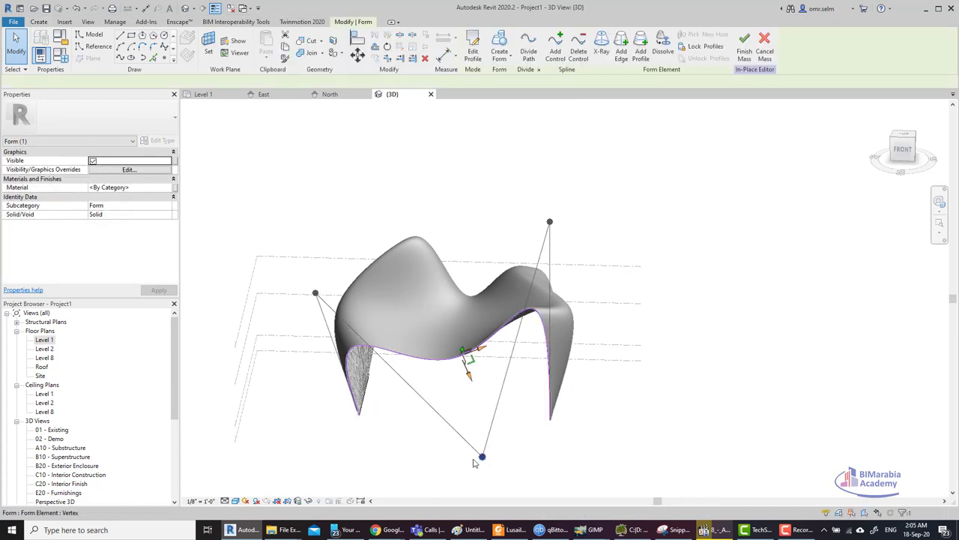
{"action": "left_click_drag", "start_coordinate": [483, 455], "coordinate": [428, 441]}
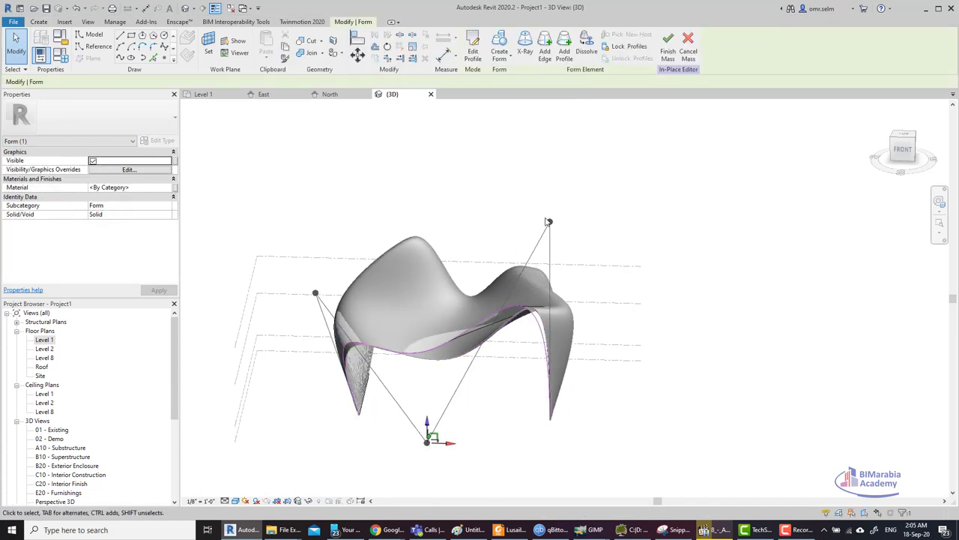
{"action": "left_click_drag", "start_coordinate": [551, 224], "coordinate": [595, 242]}
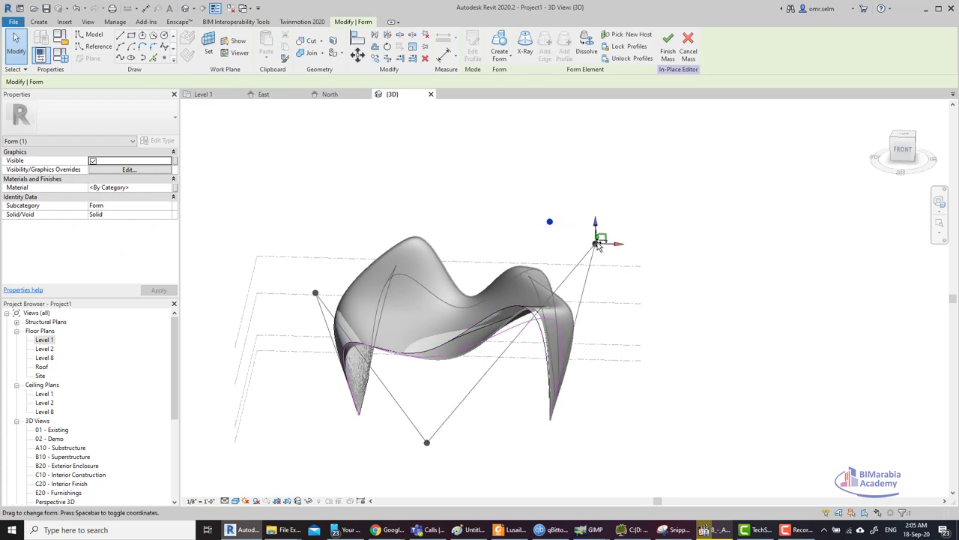
{"action": "left_click", "coordinate": [668, 48]}
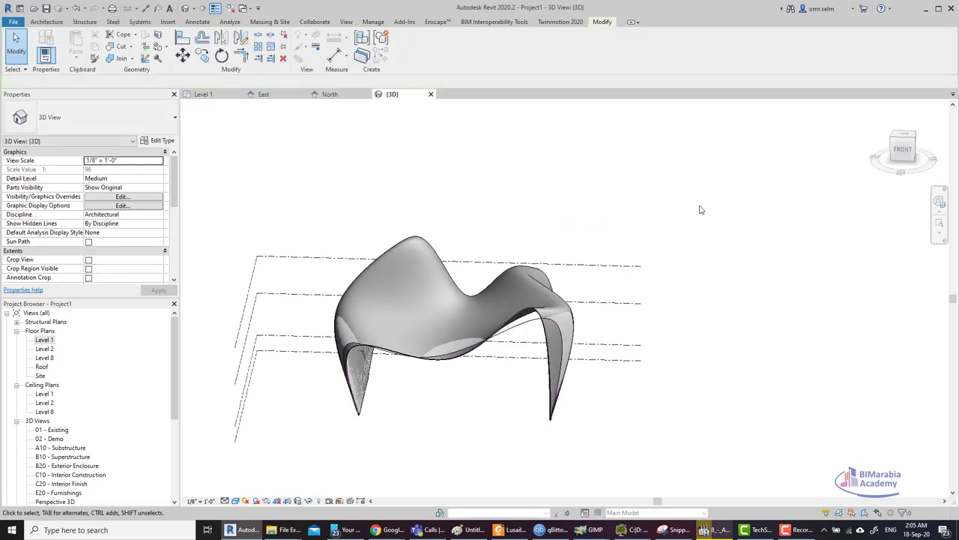
Select then deselect the wall on the mass face, and orbit to view the surface from above
{"action": "left_click", "coordinate": [525, 276]}
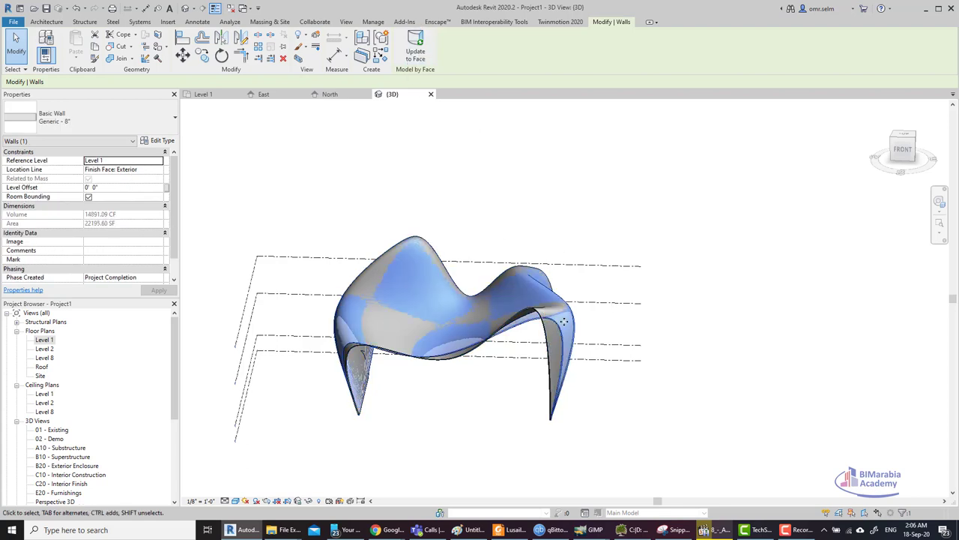
{"action": "left_click", "coordinate": [494, 426]}
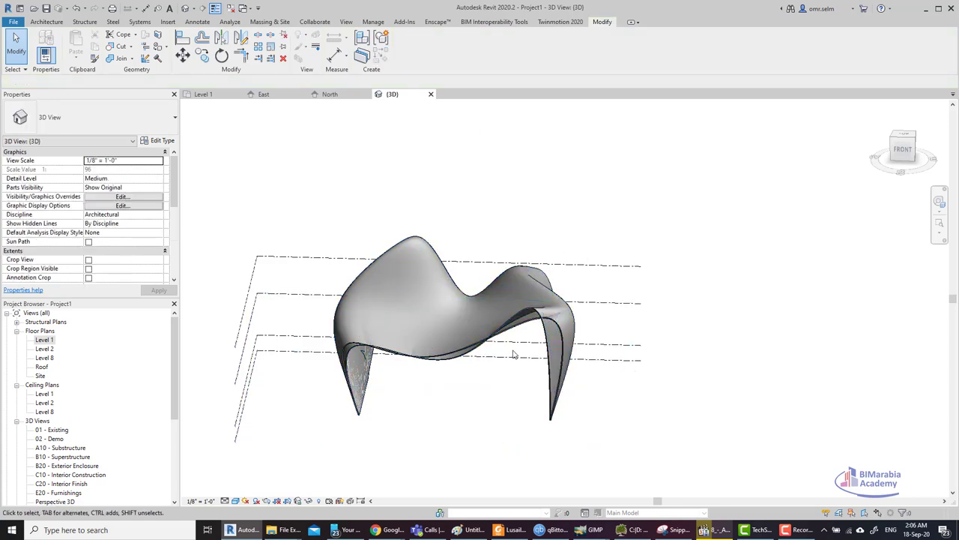
{"action": "middle_click_drag", "start_coordinate": [514, 355], "coordinate": [522, 464], "text": "shift"}
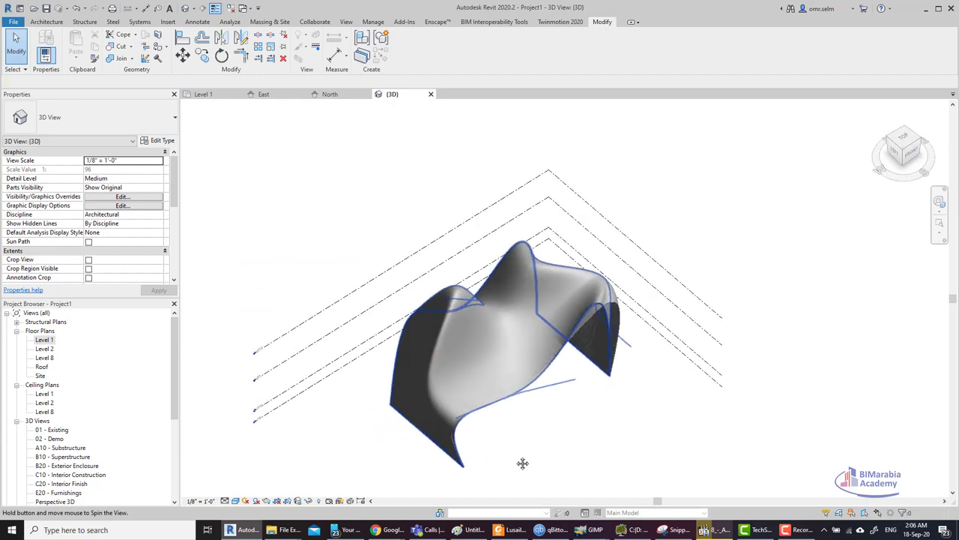